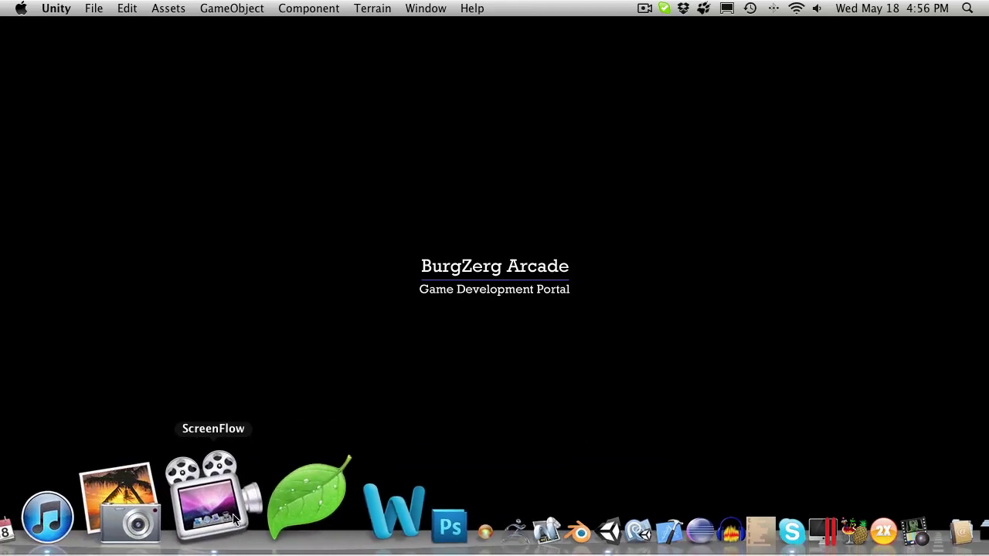
# Step: Switch to Unity and look through the available particle components, including Trail Renderer
pyautogui.click(473, 503)
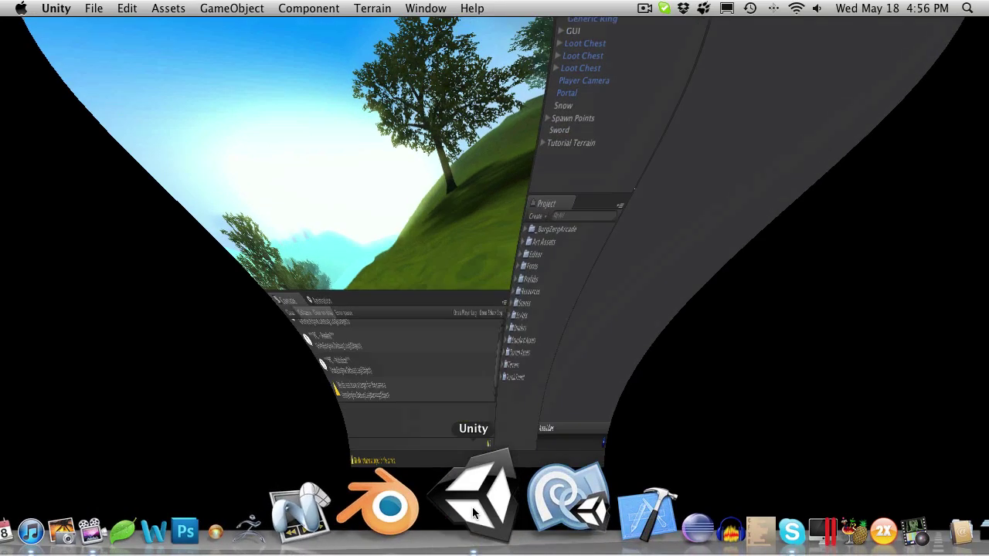
pyautogui.click(323, 8)
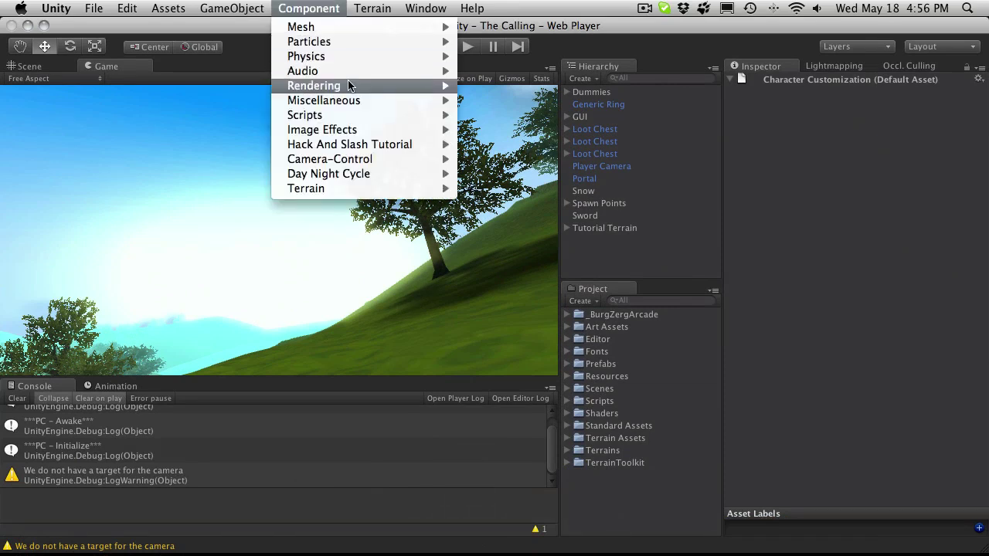
pyautogui.moveTo(372, 41)
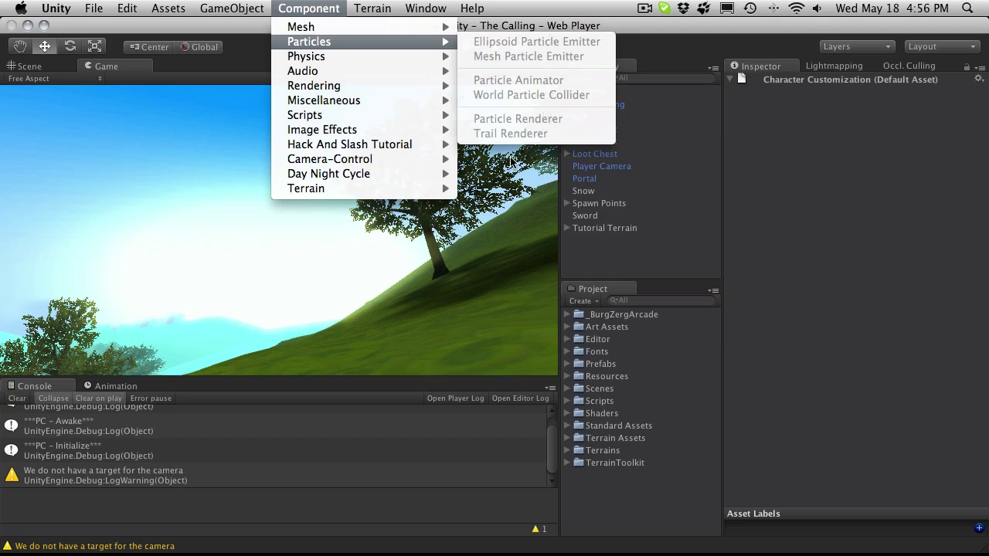
pyautogui.click(688, 52)
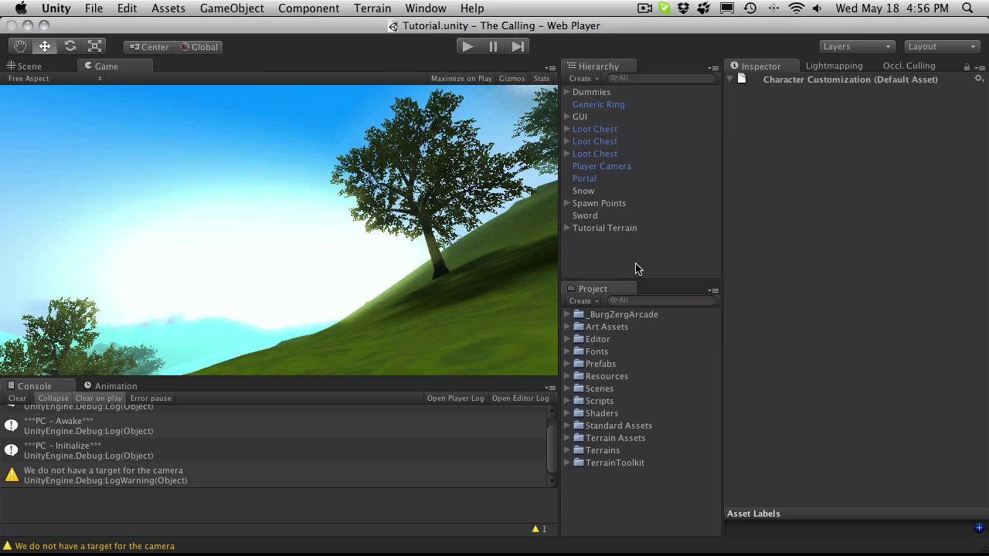
# Step: Select the Sword object, frame it in the Scene view and orbit around it for a closer look
pyautogui.click(610, 216)
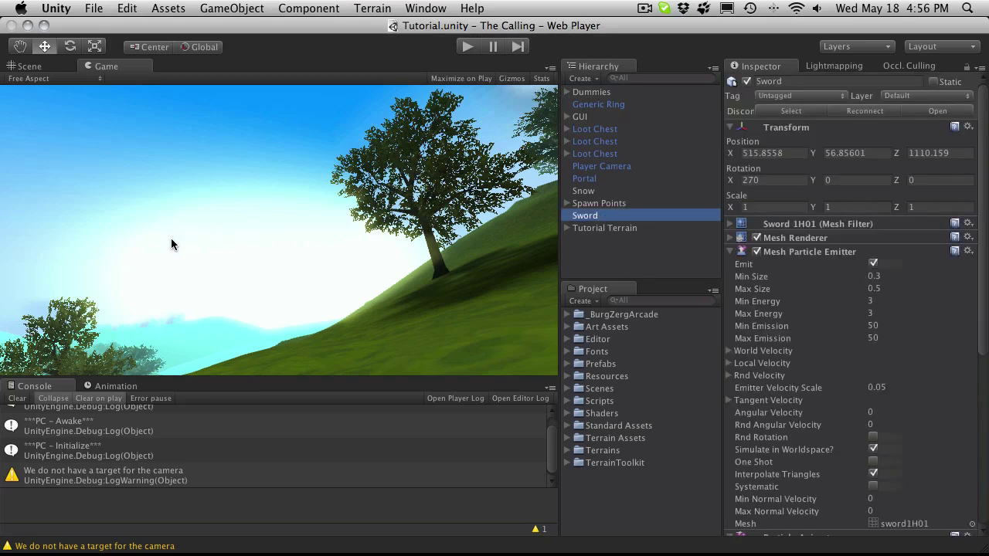
pyautogui.click(26, 67)
pyautogui.press('f')
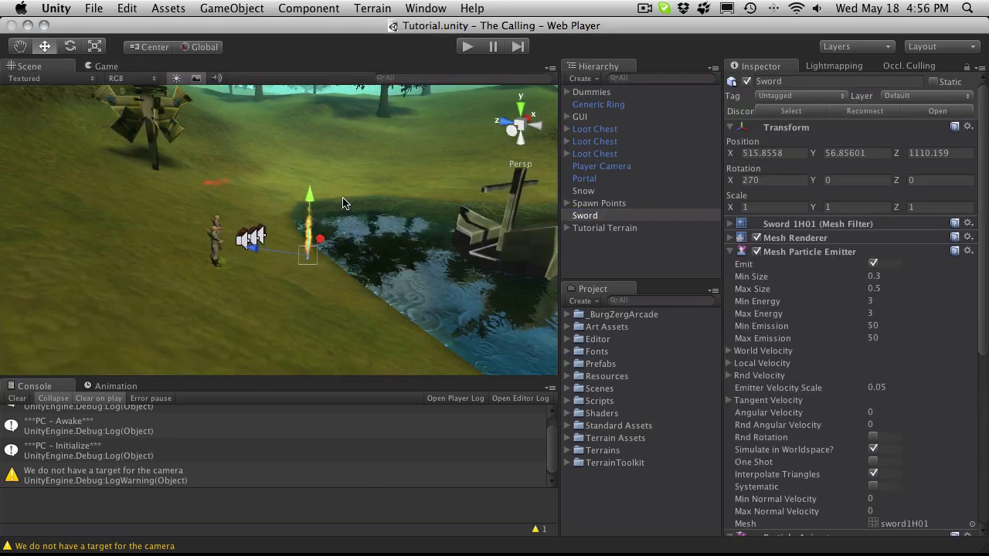
pyautogui.keyDown('alt'); pyautogui.moveTo(294, 258); pyautogui.dragTo(149, 172); pyautogui.keyUp('alt')
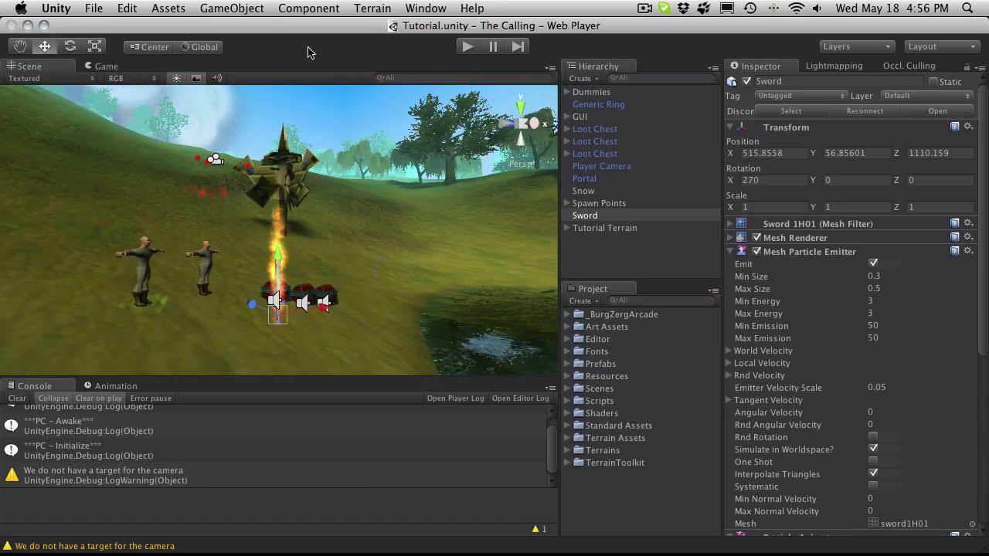
# Step: Create an empty game object and rename it "Trail Renderer"
pyautogui.click(171, 8)
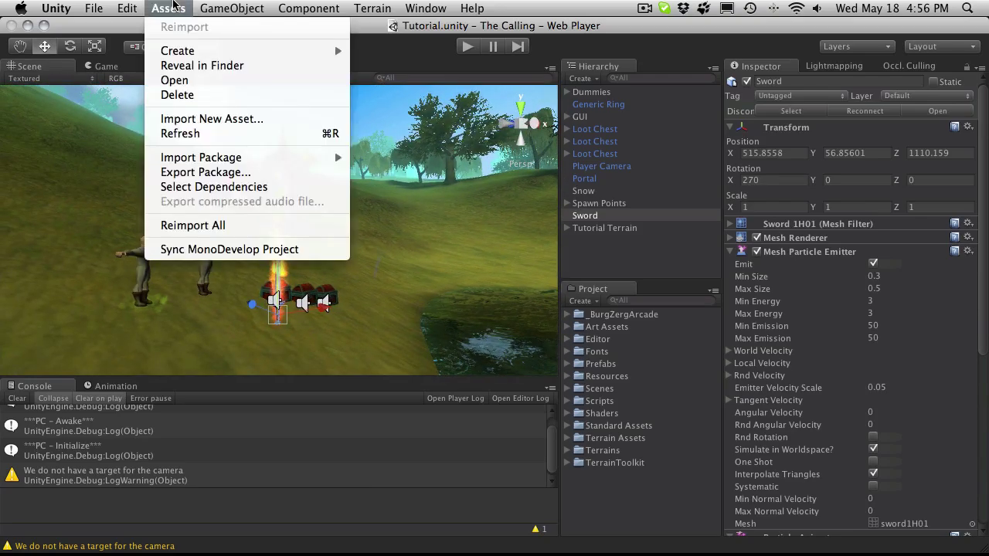
pyautogui.moveTo(211, 9)
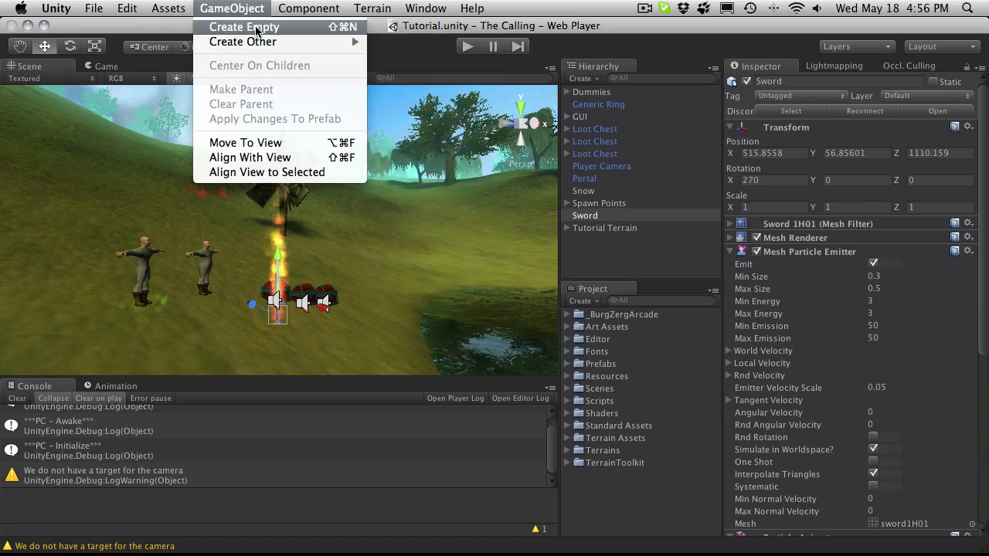
pyautogui.click(258, 28)
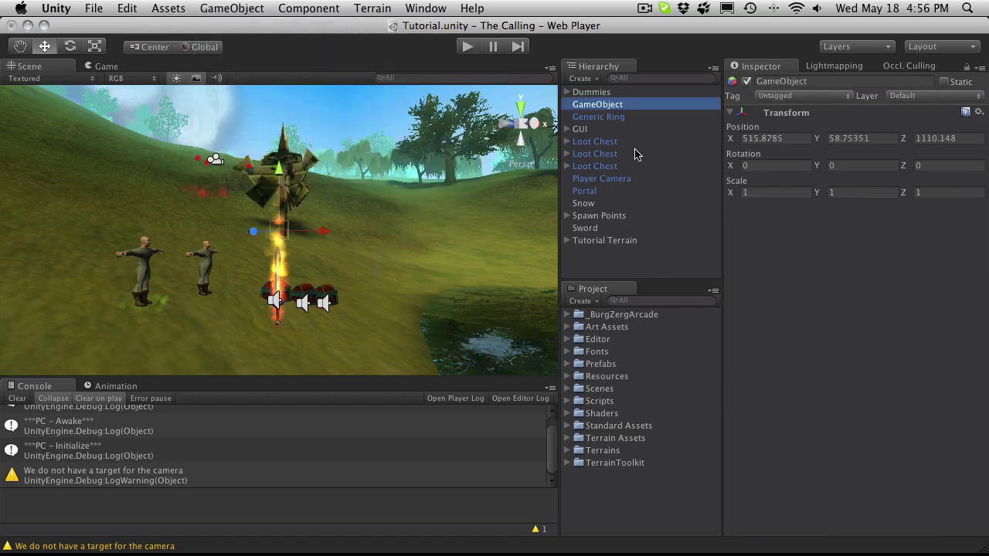
pyautogui.click(618, 106)
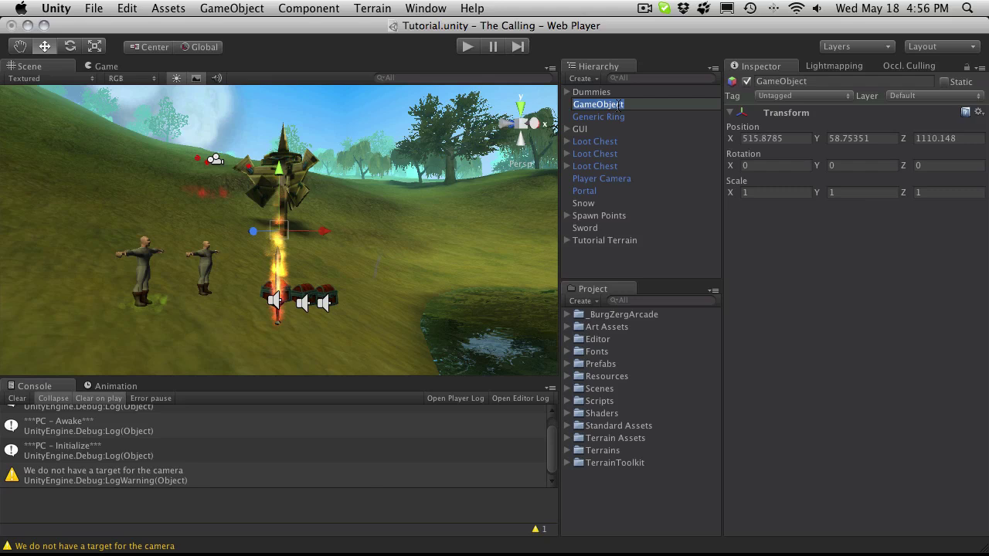
pyautogui.write('Trail Renderer')
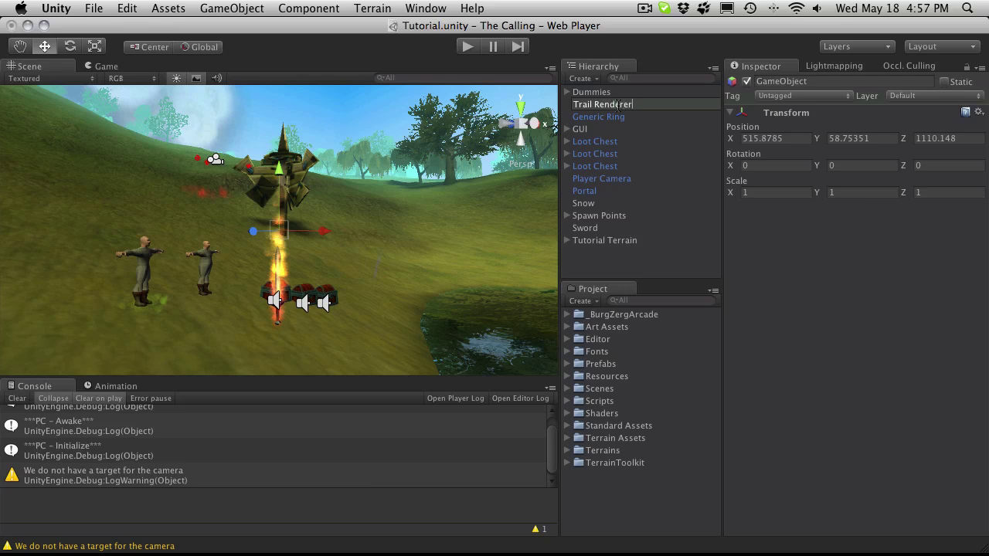
pyautogui.press('Return')
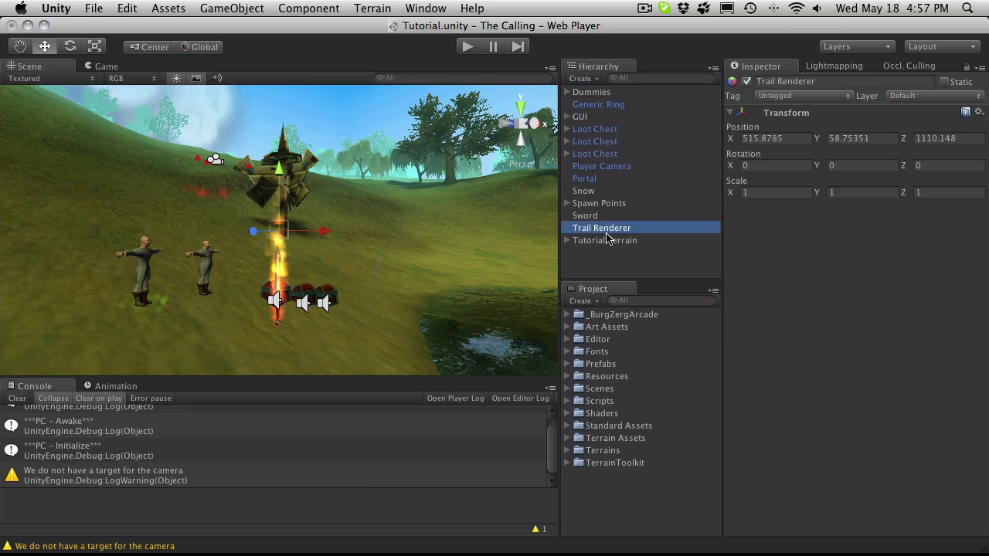
# Step: Make the Trail Renderer object a child of Sword and reset its transform
pyautogui.moveTo(606, 227); pyautogui.dragTo(607, 217)
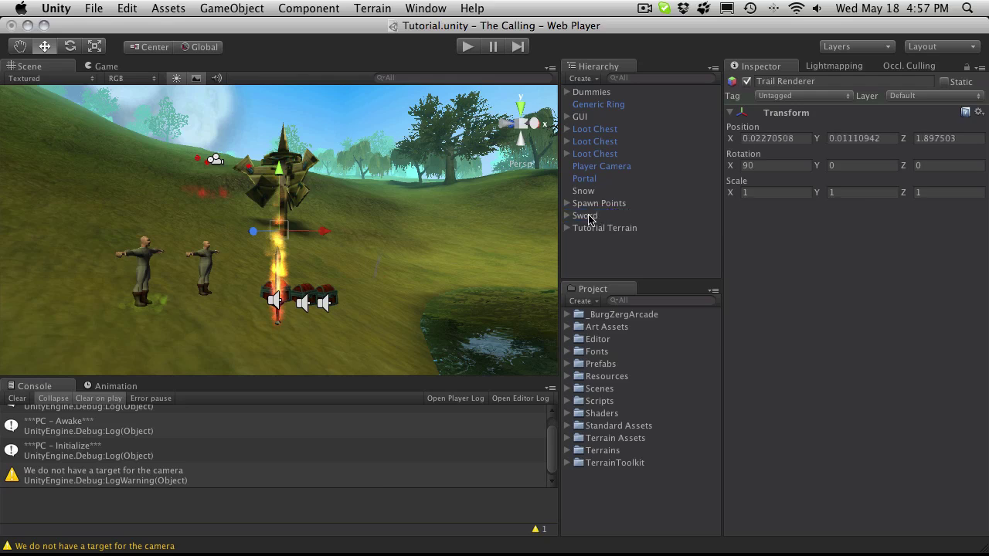
pyautogui.click(566, 215)
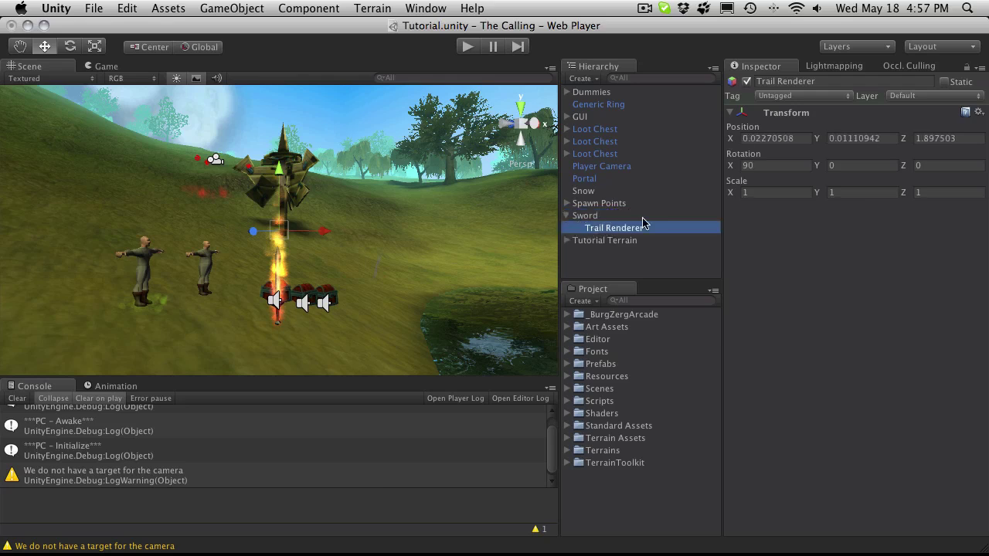
pyautogui.click(979, 112)
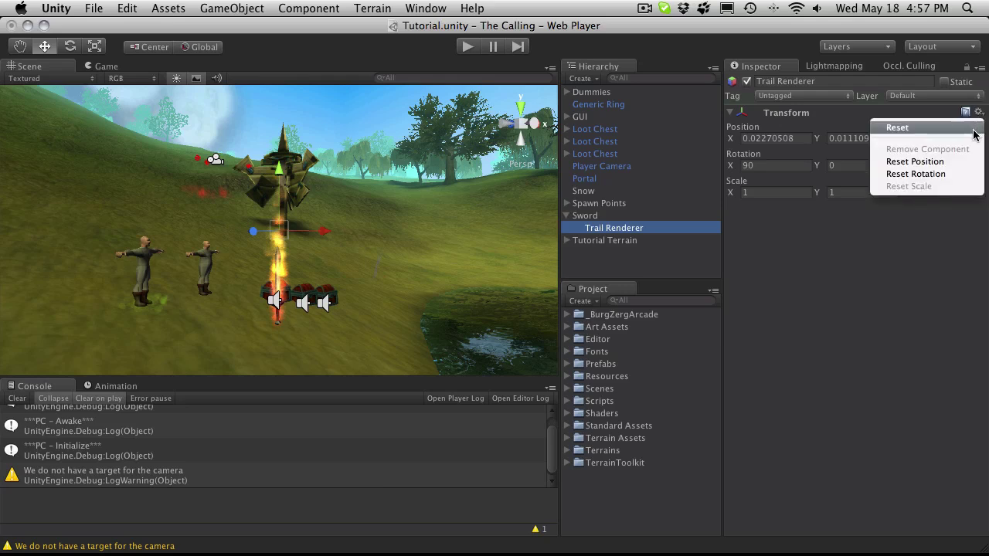
pyautogui.click(960, 130)
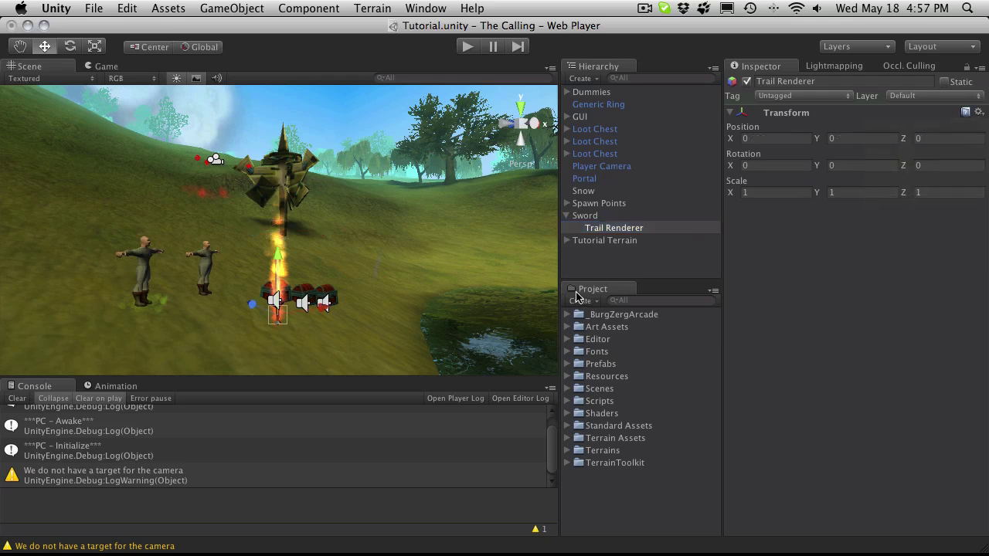
# Step: Add a Trail Renderer component to the child object and turn off Cast Shadows and Receive Shadows
pyautogui.click(316, 8)
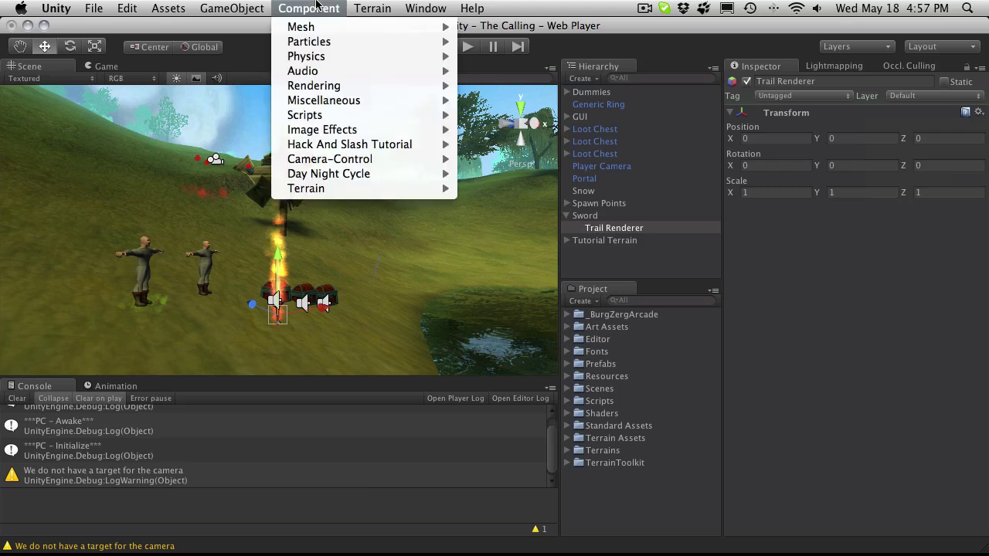
pyautogui.moveTo(314, 46)
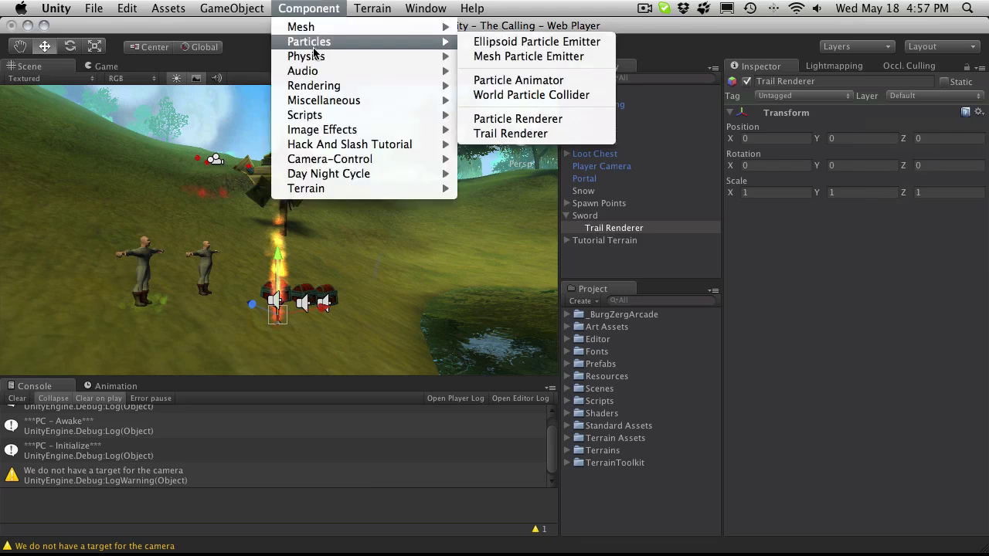
pyautogui.click(557, 136)
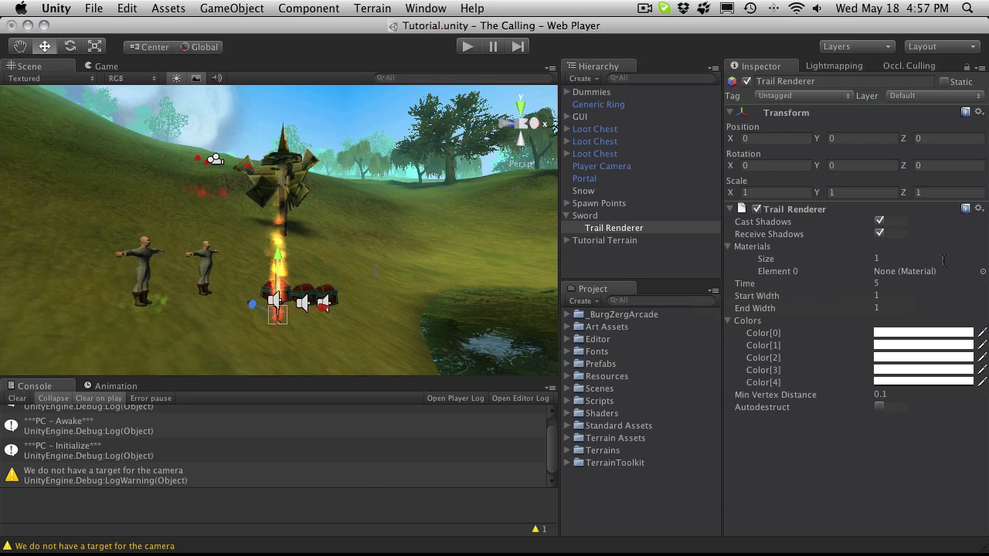
pyautogui.click(879, 222)
# Step: Move the Trail Renderer object to about Y 17.2 in the scene to preview its trail without a material
pyautogui.click(983, 272)
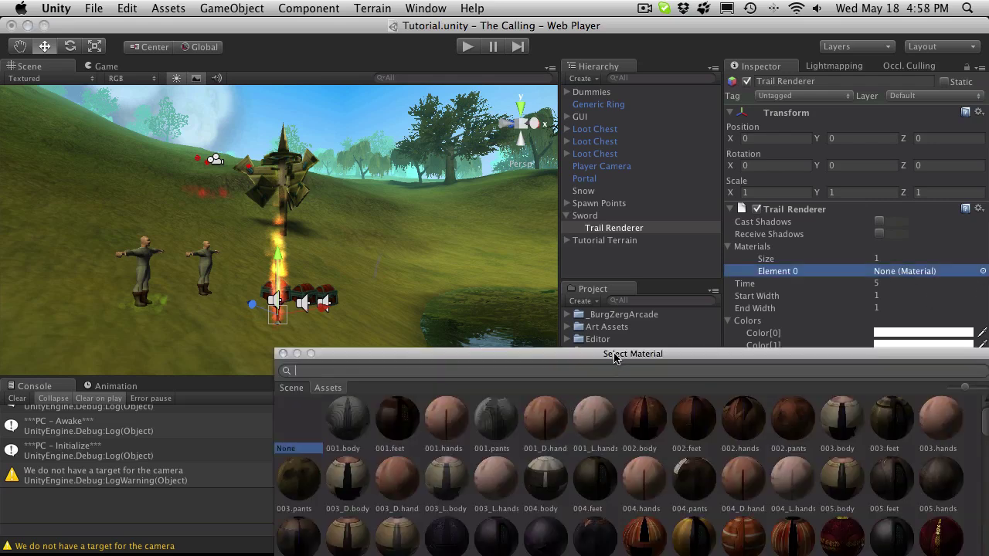
pyautogui.click(283, 353)
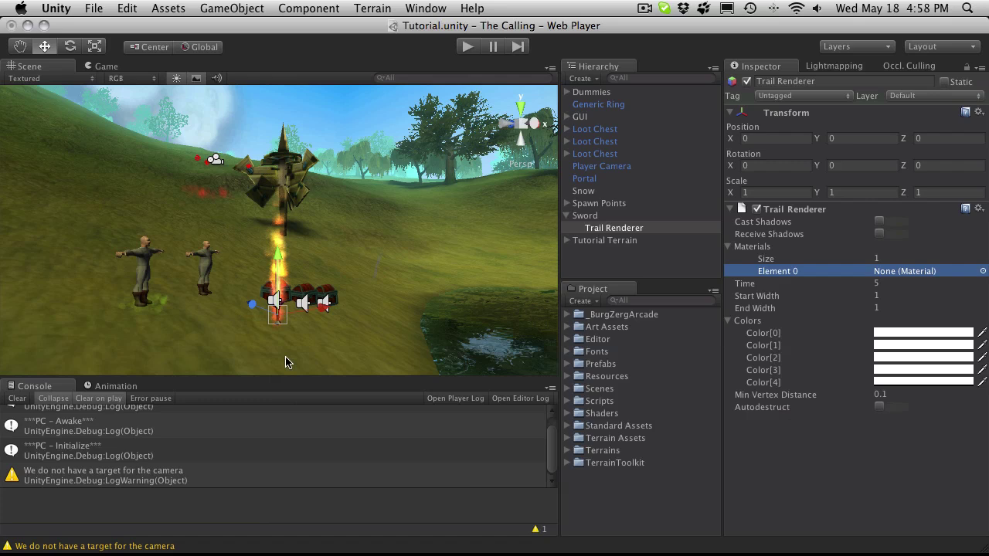
pyautogui.moveTo(255, 308); pyautogui.dragTo(339, 273)
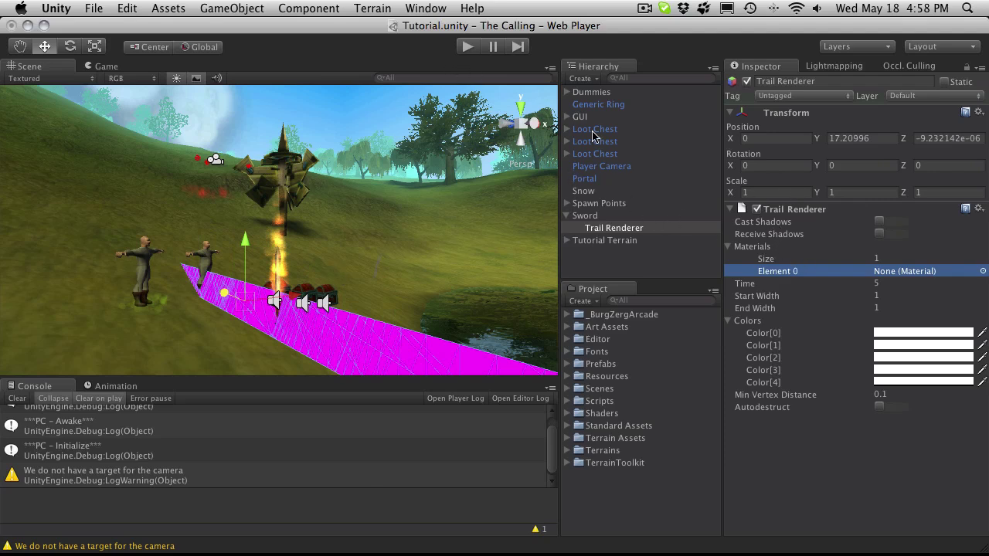
# Step: Search the materials for "fire" and assign Fire Smoke to Element 0 of the Trail Renderer
pyautogui.click(982, 271)
pyautogui.moveTo(784, 353); pyautogui.dragTo(699, 40)
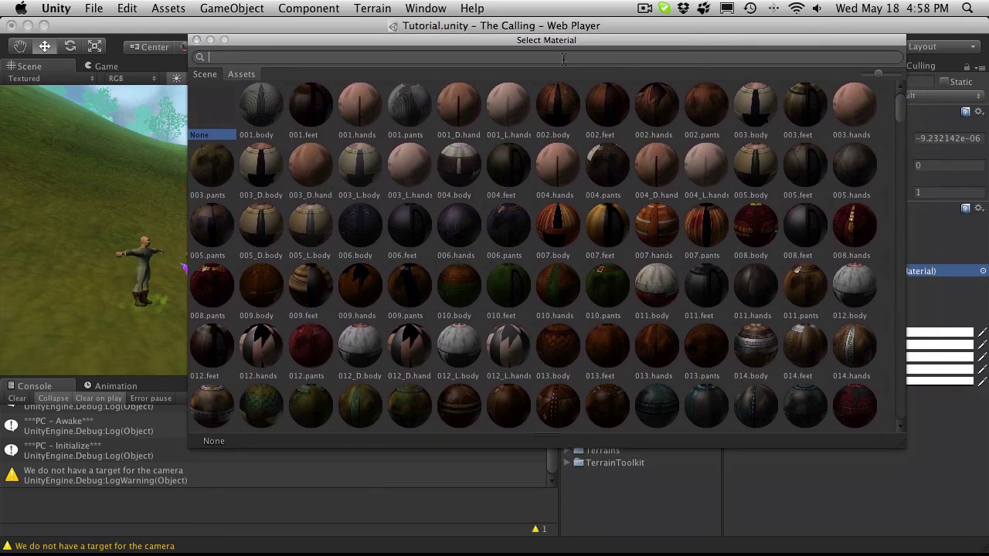
pyautogui.write('fire')
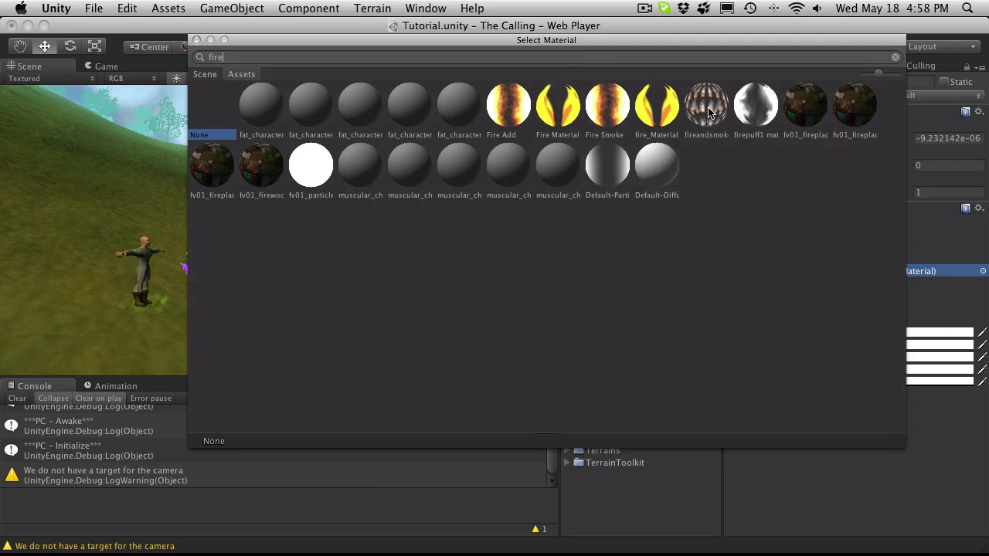
pyautogui.moveTo(771, 40); pyautogui.dragTo(551, 120)
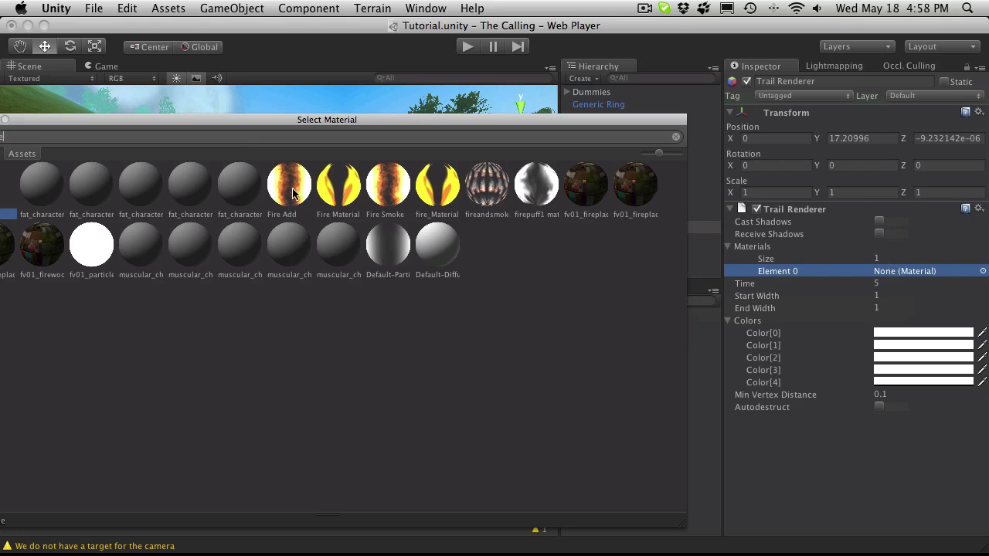
pyautogui.doubleClick(384, 191)
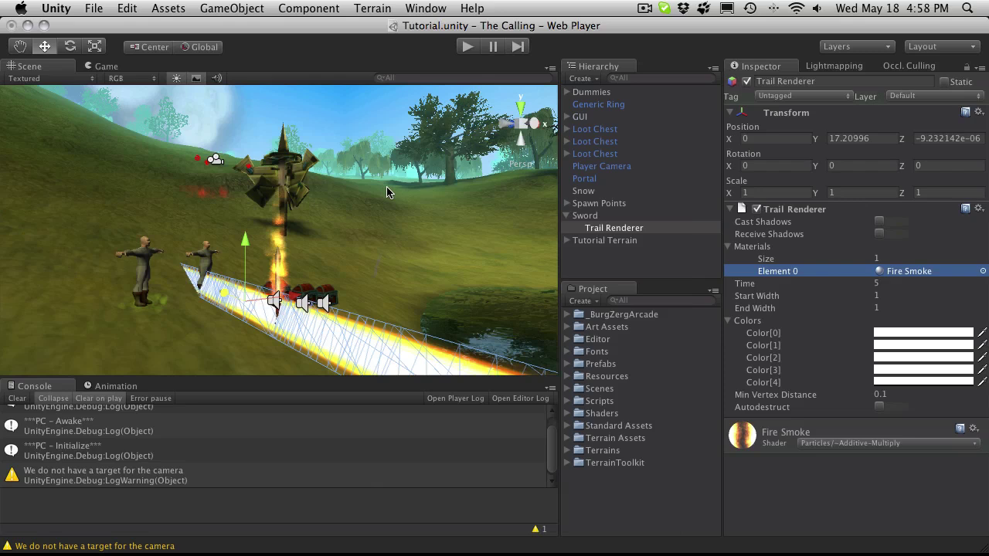
# Step: Collapse the Materials section and set the trail's Time to 1
pyautogui.click(730, 247)
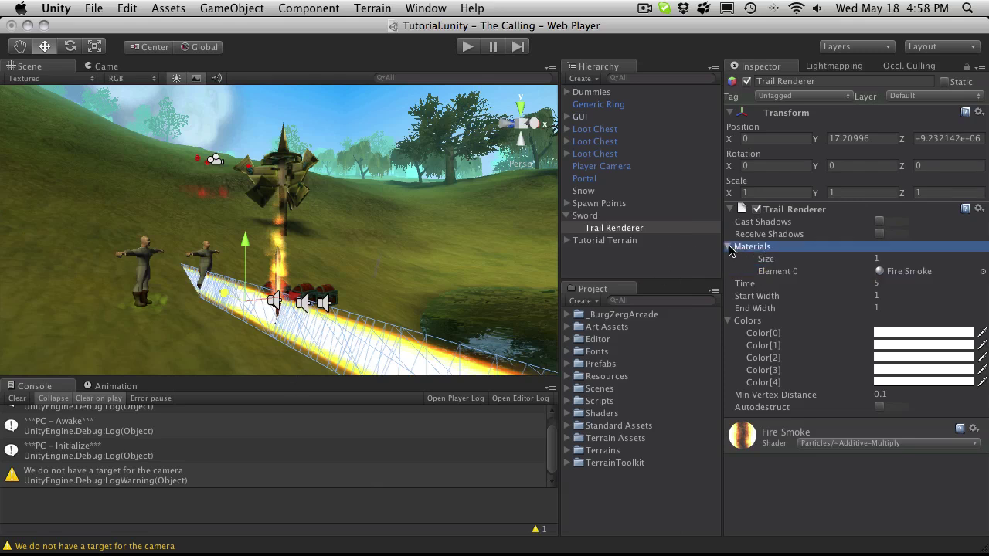
pyautogui.click(879, 258)
pyautogui.write('1')
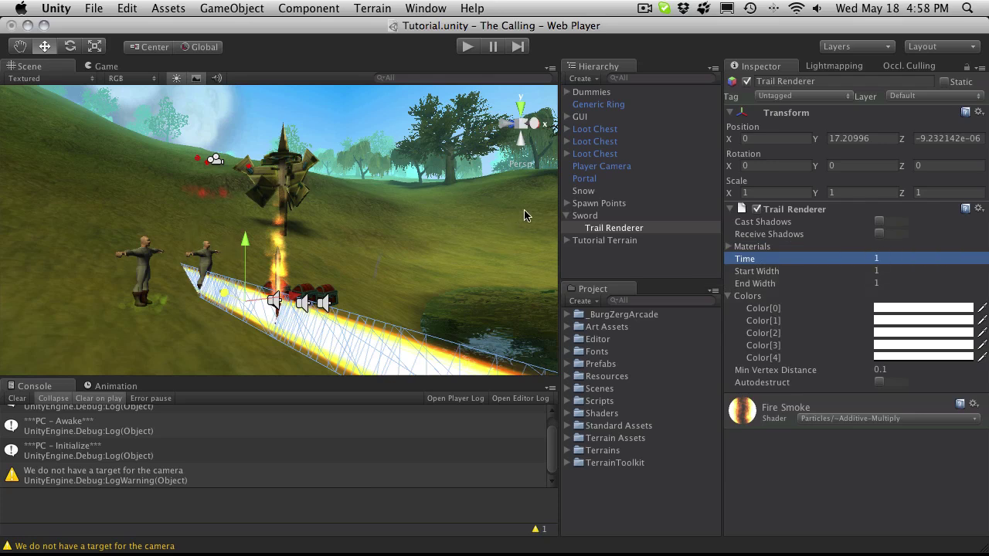
# Step: Set the Trail Renderer object's Y and Z position to 0 so it sits at the Sword's origin
pyautogui.click(590, 218)
pyautogui.click(610, 228)
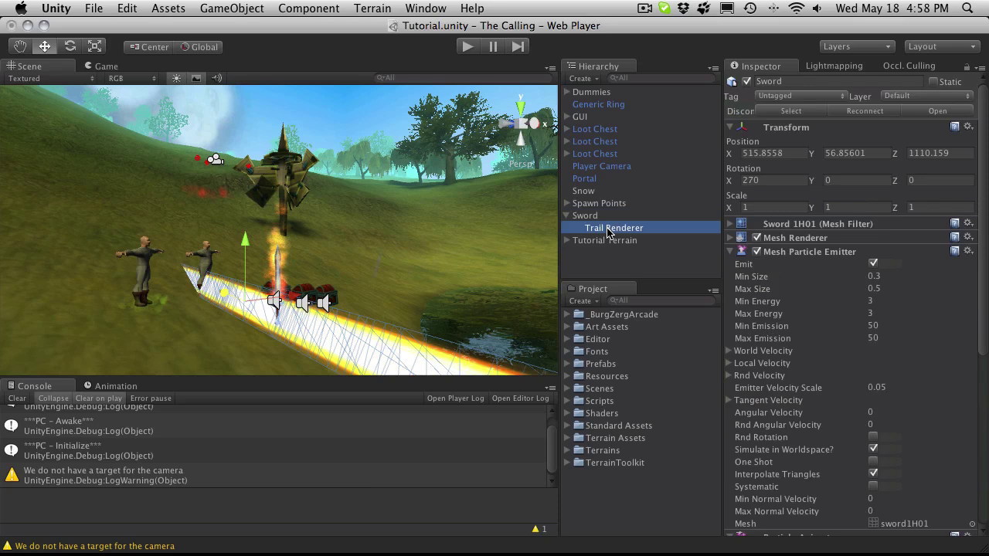
pyautogui.click(896, 139)
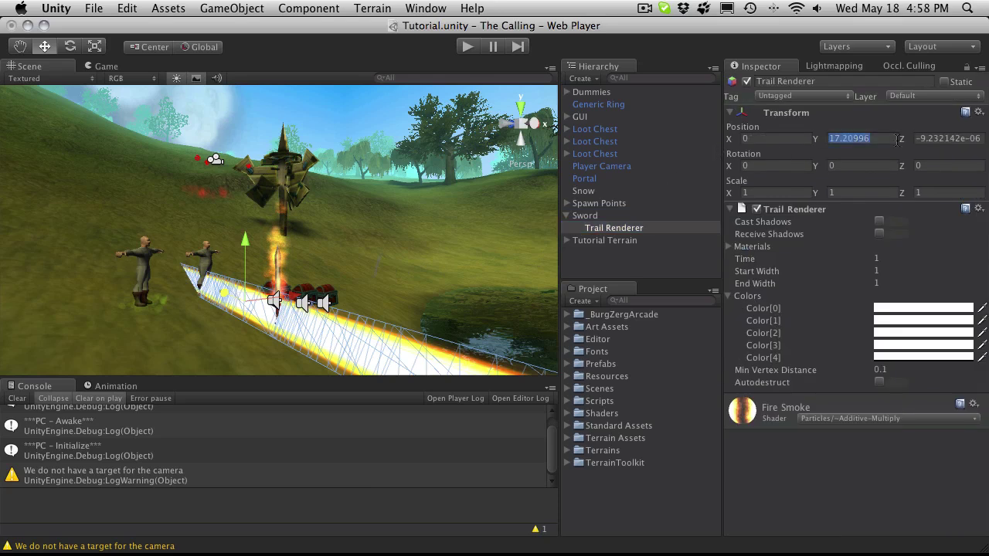
pyautogui.write('0')
pyautogui.press('Tab')
pyautogui.write('0')
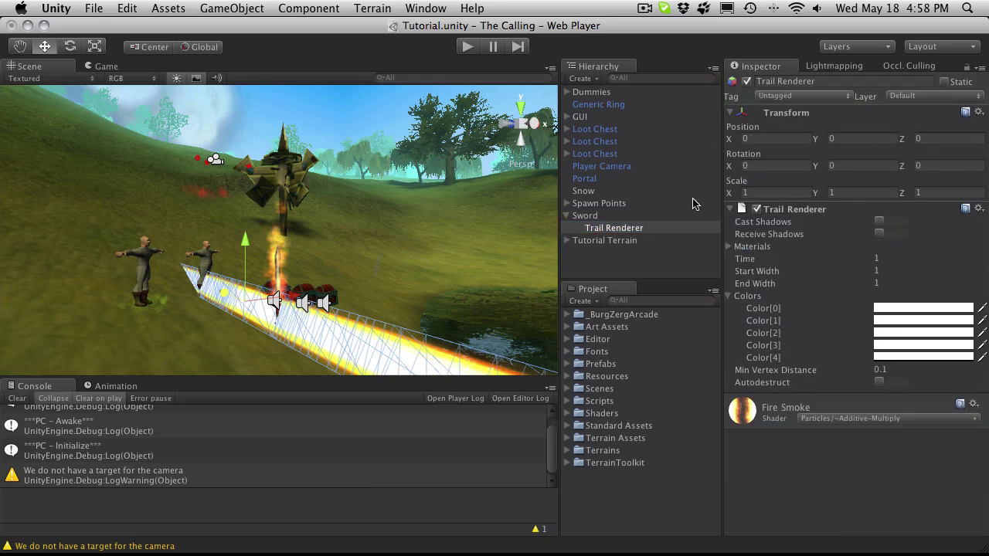
# Step: Select the Sword and move it up and down to about Y 56.84 to test the Fire Smoke trail
pyautogui.click(607, 216)
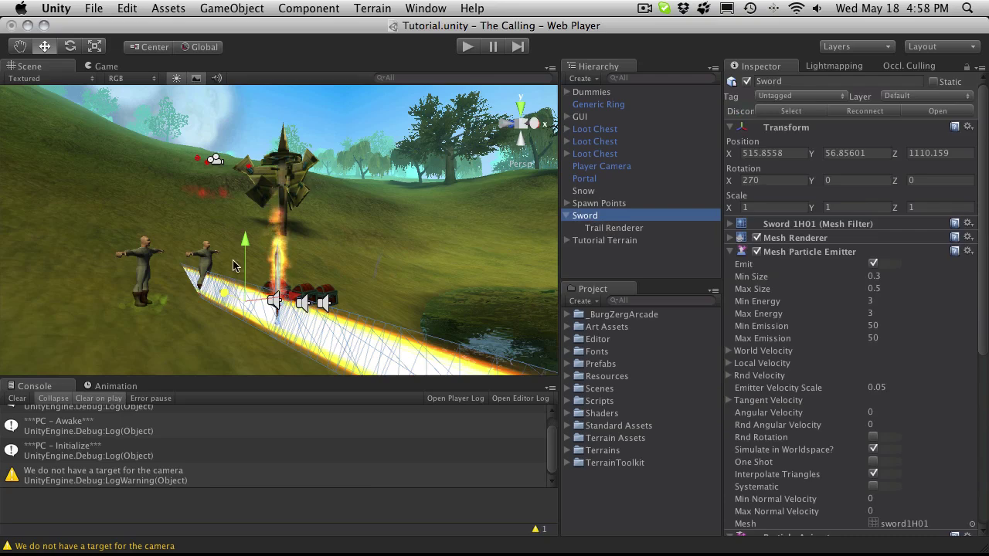
pyautogui.scroll(-3, 233, 260)
pyautogui.keyDown('alt'); pyautogui.moveTo(233, 260); pyautogui.dragTo(272, 313); pyautogui.keyUp('alt')
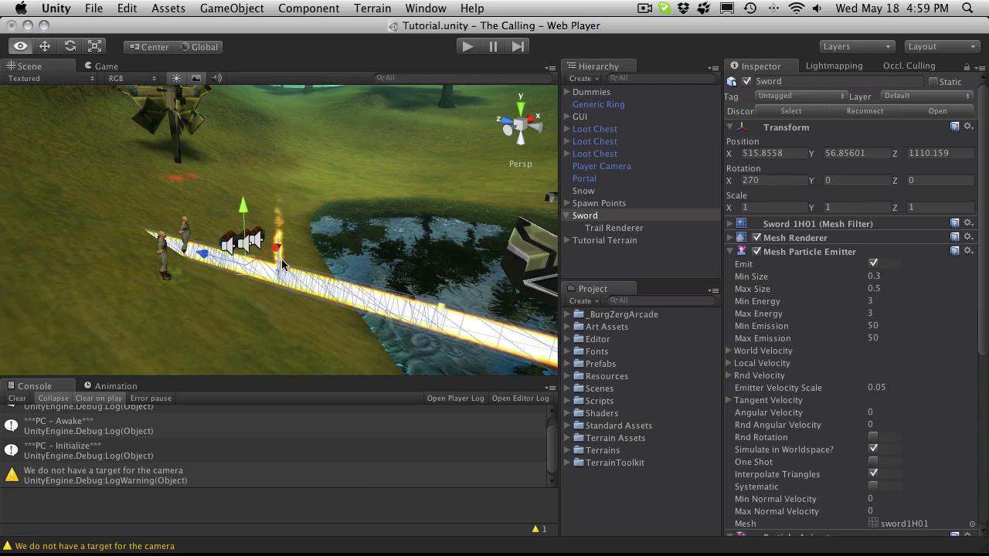
pyautogui.keyDown('alt'); pyautogui.moveTo(282, 264); pyautogui.dragTo(241, 217); pyautogui.keyUp('alt')
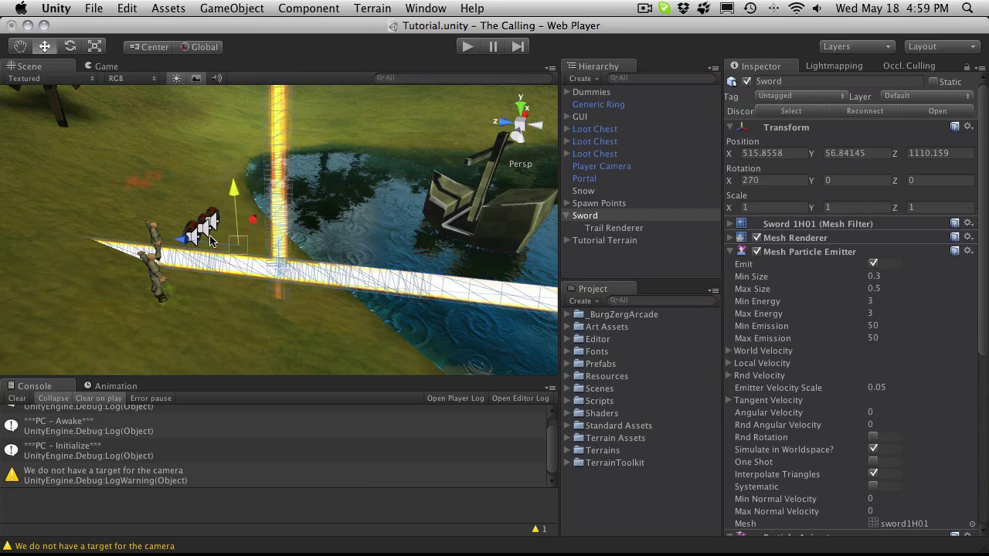
# Step: Move the Sword along its Z axis to about 1102.16, check the Trail Renderer child and reselect the Sword
pyautogui.moveTo(202, 246); pyautogui.dragTo(230, 243)
pyautogui.click(598, 228)
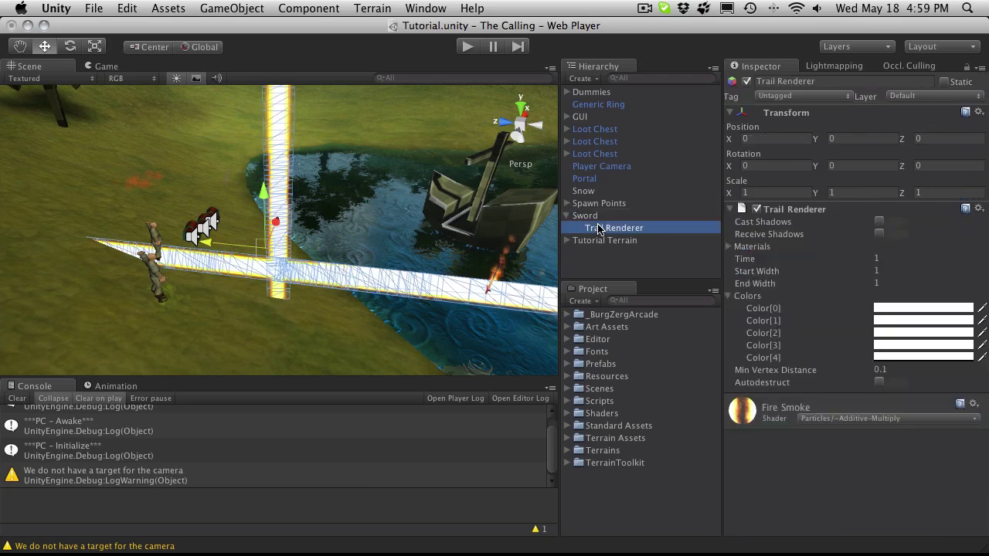
pyautogui.click(585, 215)
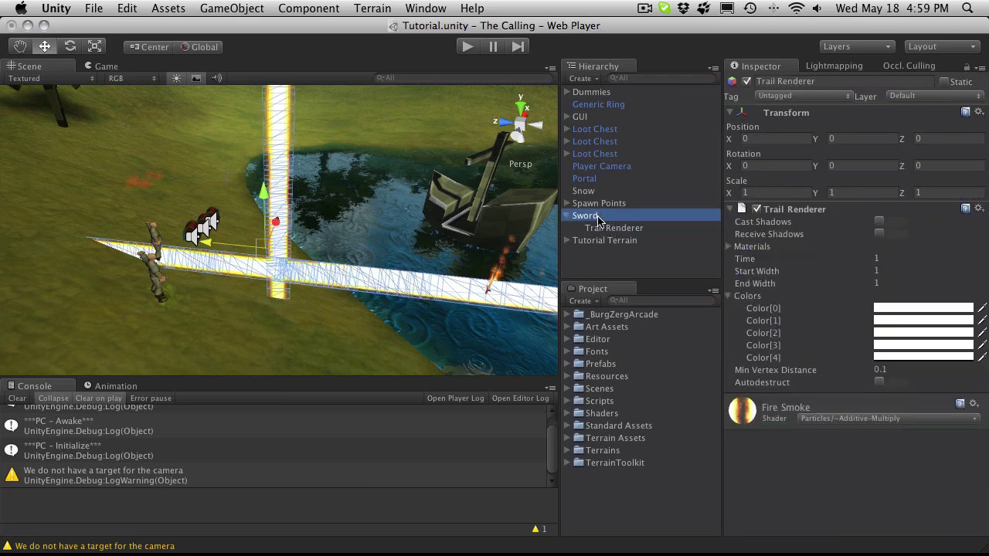
# Step: Start play mode, dock the Game view beside the Scene view, and run the character to the lakeshore facing the Sword
pyautogui.click(468, 47)
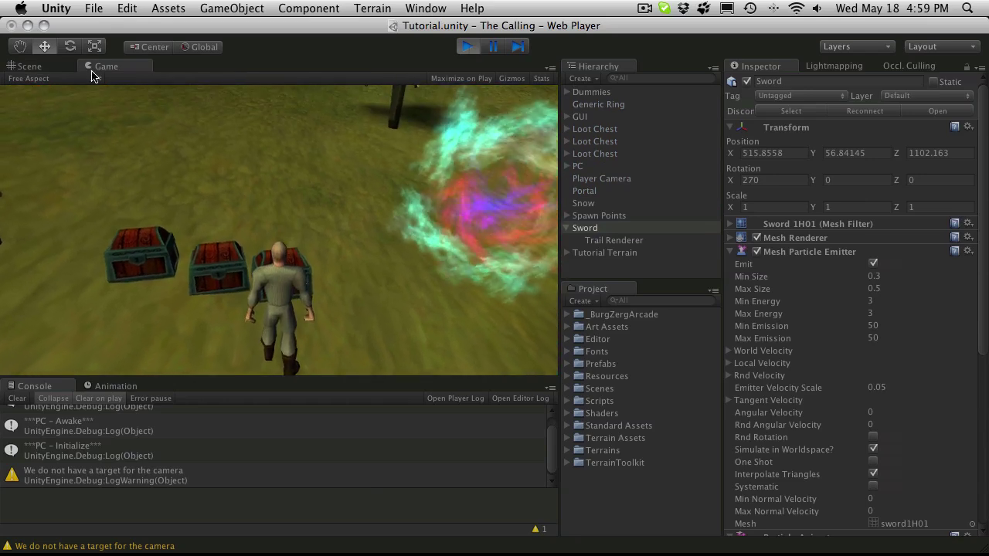
pyautogui.moveTo(109, 70); pyautogui.dragTo(442, 154)
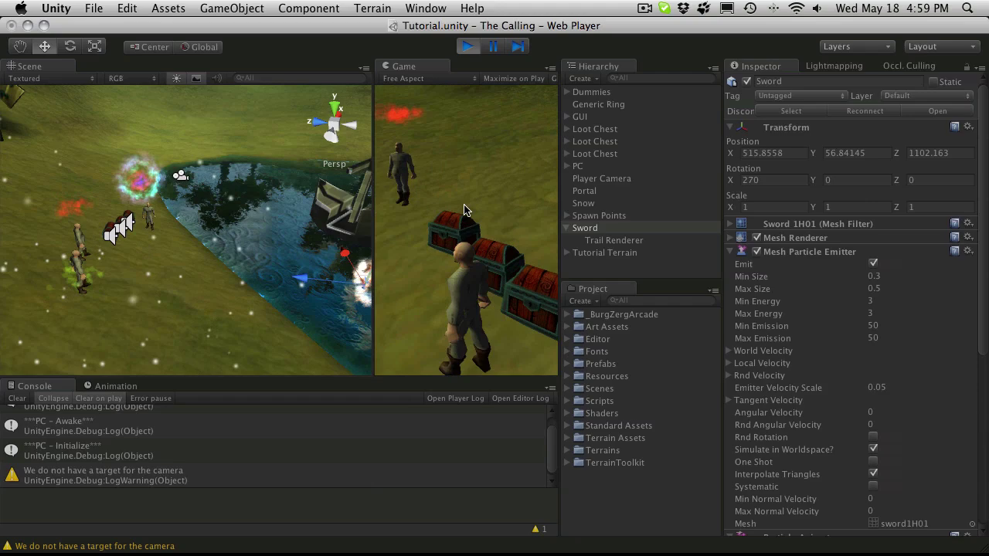
pyautogui.press('w')
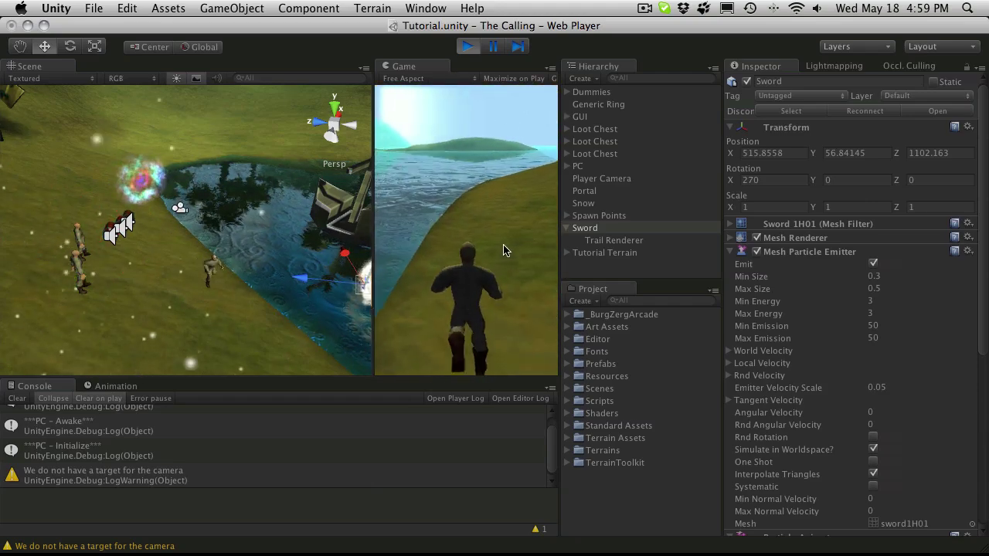
pyautogui.press('a')
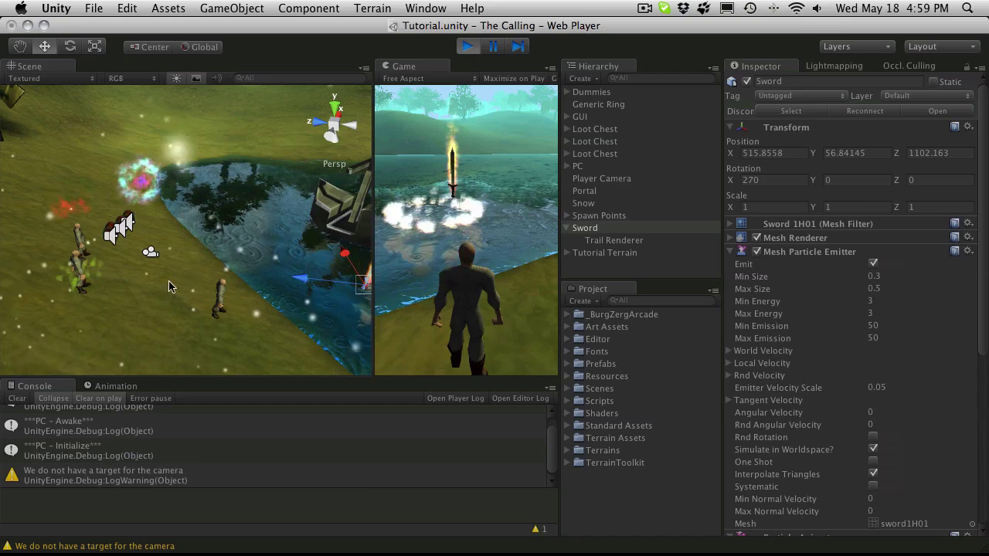
# Step: Frame the Sword in the Scene view and move it around to about X 514.24, Y 54.63, Z 1105.11 to test its trail
pyautogui.click(581, 268)
pyautogui.click(592, 227)
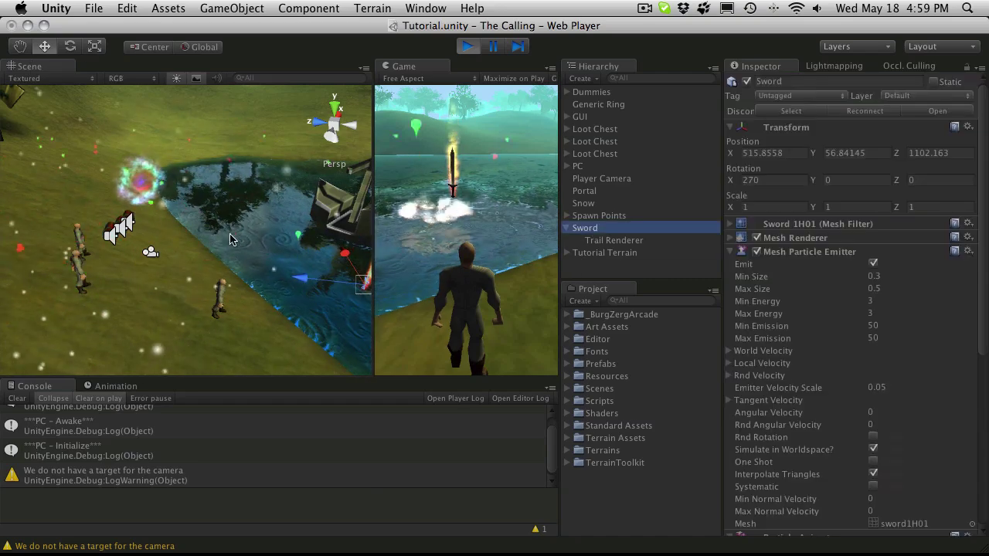
pyautogui.press('f')
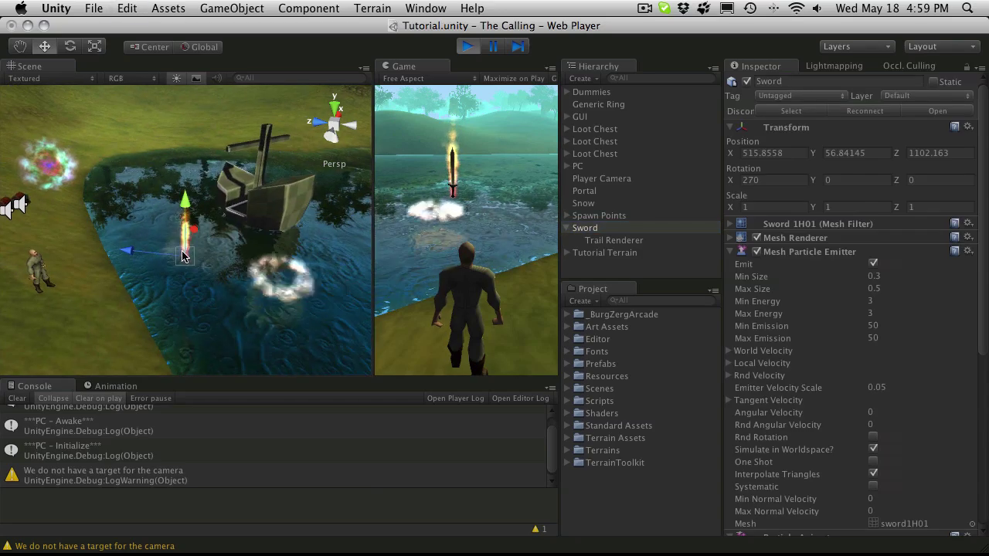
pyautogui.keyDown('alt'); pyautogui.moveTo(123, 240); pyautogui.dragTo(133, 245); pyautogui.keyUp('alt')
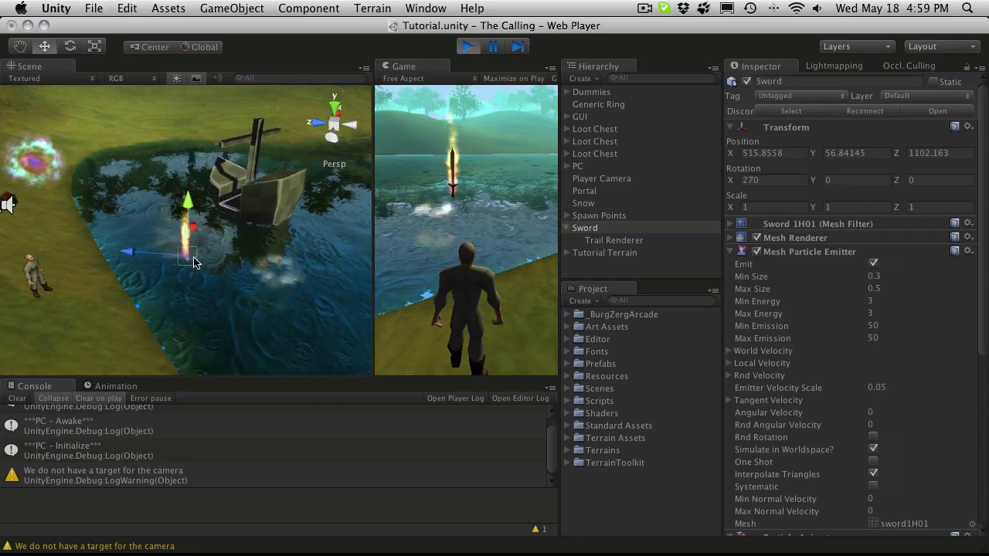
pyautogui.moveTo(187, 261); pyautogui.dragTo(166, 258)
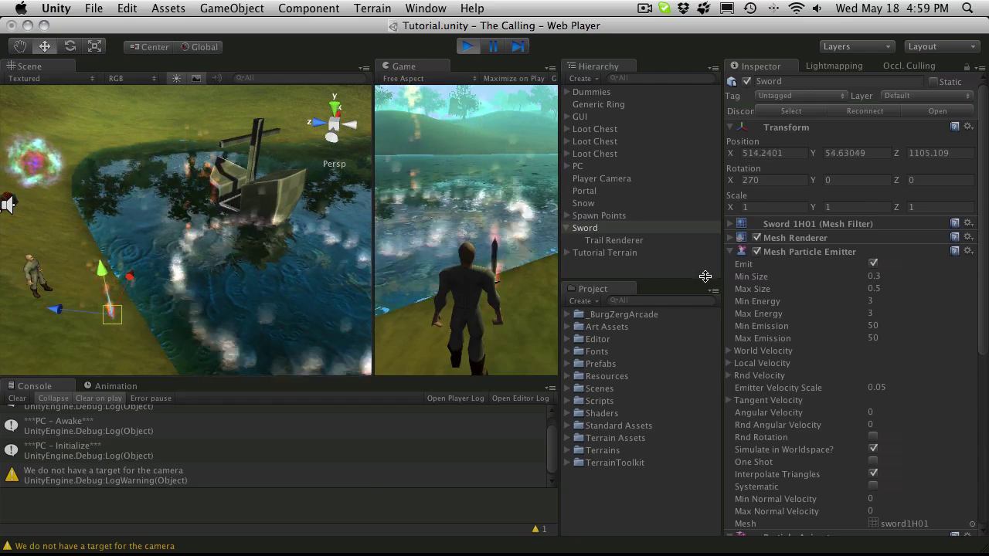
# Step: Collapse the Sword's Mesh Particle Emitter and set the Trail Renderer's Time to 5
pyautogui.click(730, 253)
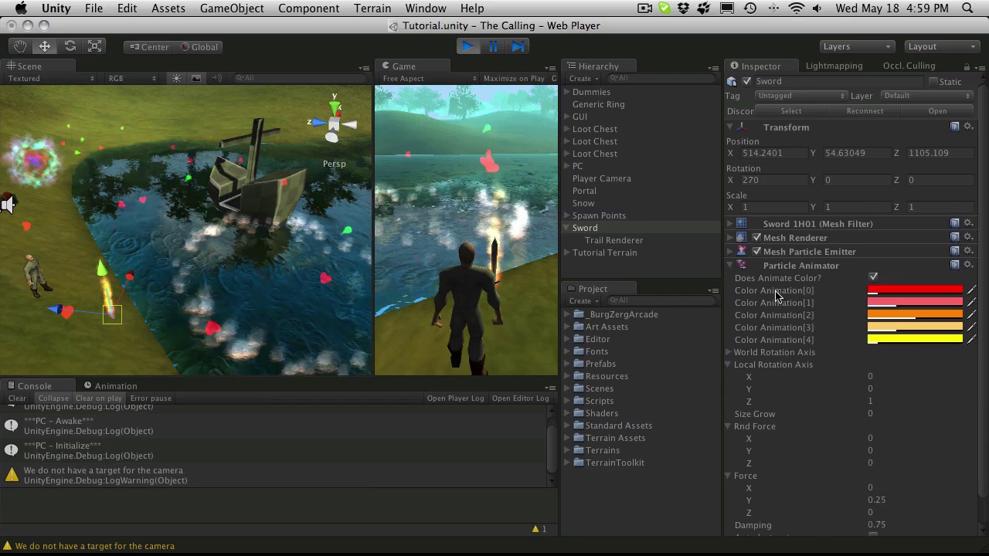
pyautogui.click(623, 241)
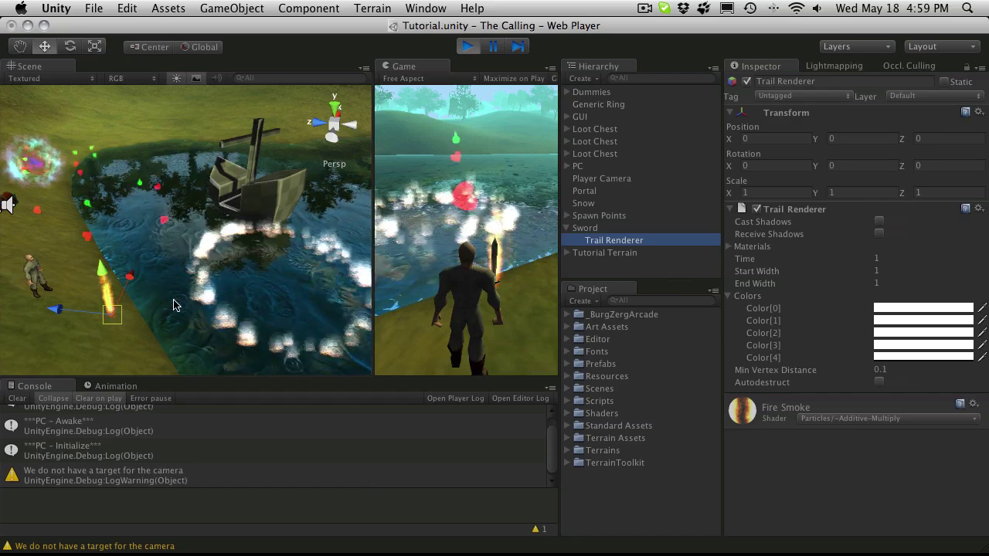
pyautogui.click(871, 259)
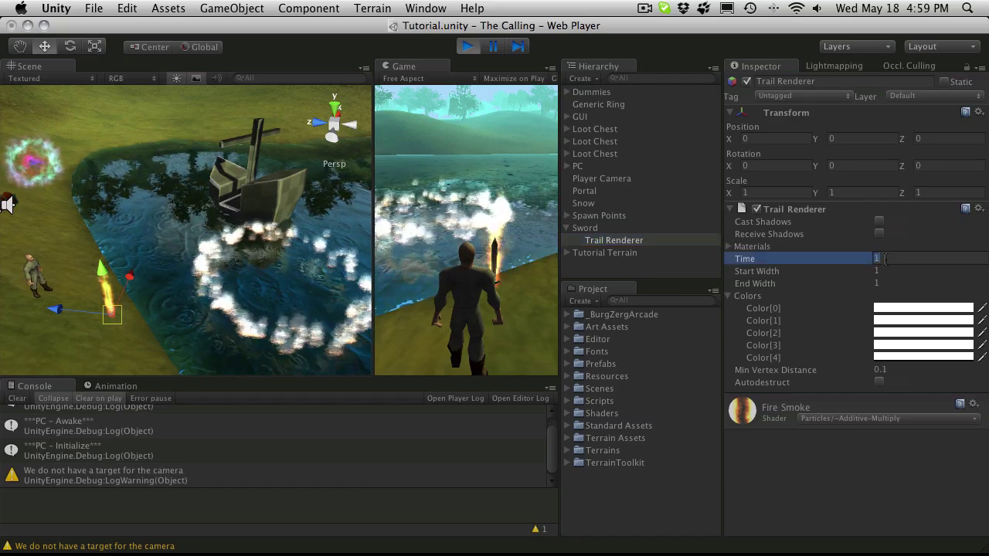
pyautogui.write('5')
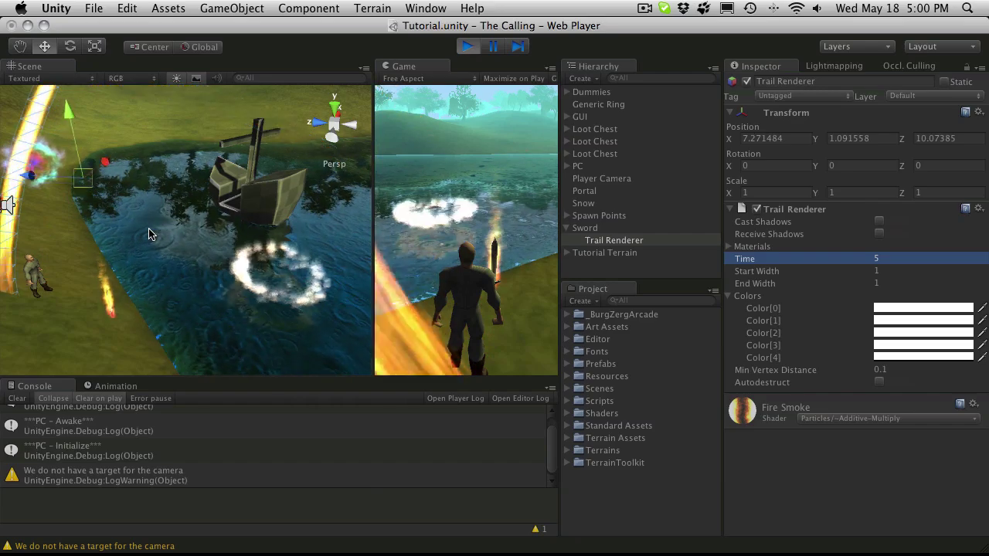
# Step: Reset the Trail Renderer object's X, Y and Z position to 0 so it sits at the Sword's origin
pyautogui.click(112, 309)
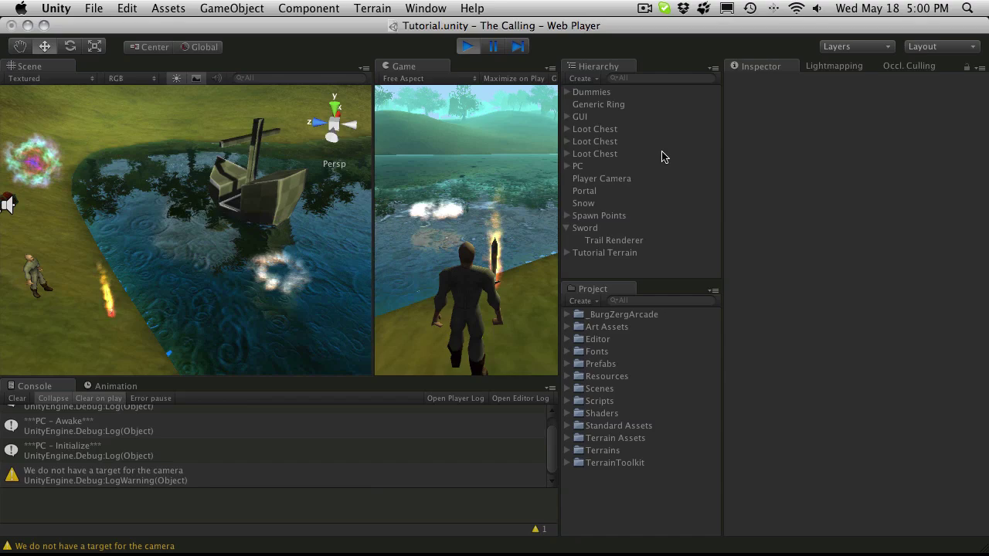
pyautogui.click(576, 228)
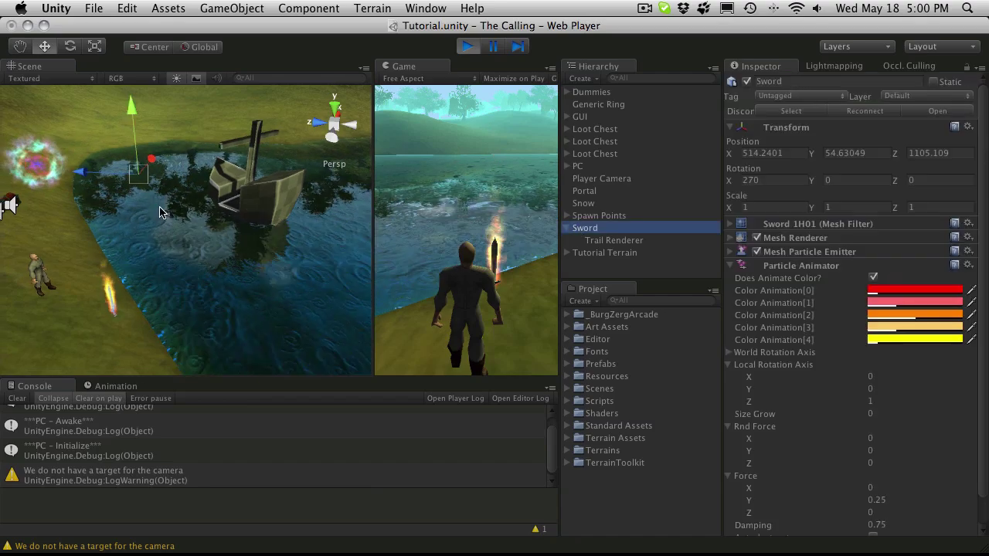
pyautogui.scroll(-2, 162, 212)
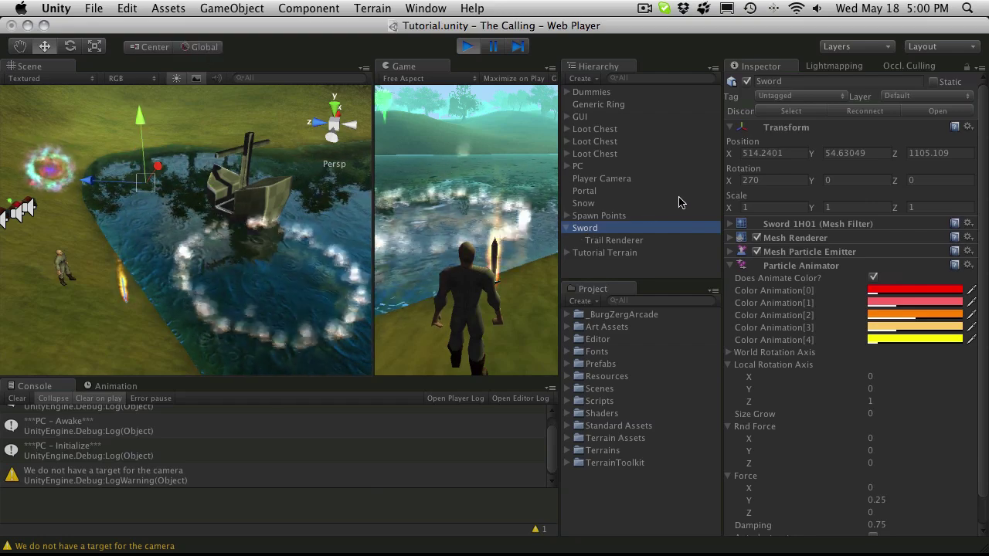
pyautogui.click(618, 241)
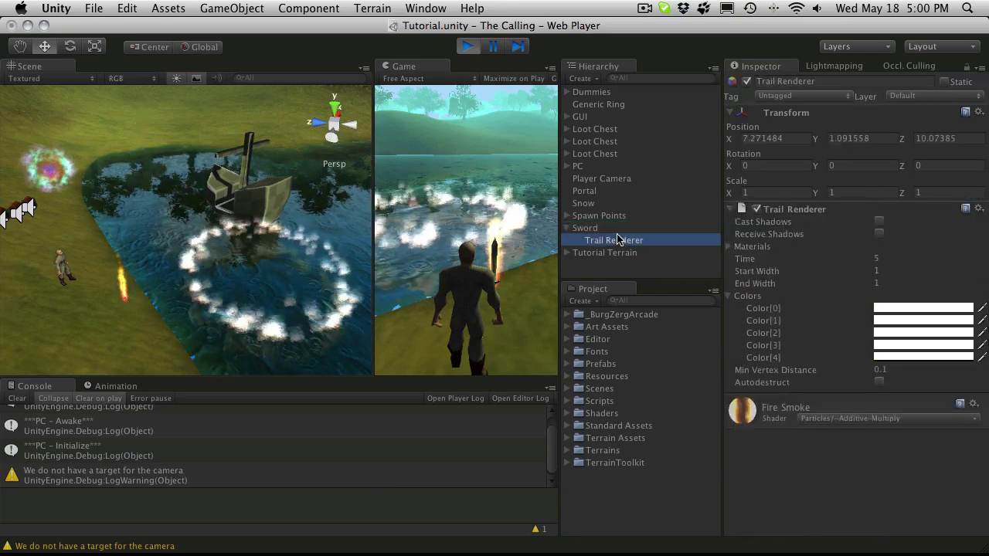
pyautogui.scroll(-2, 297, 224)
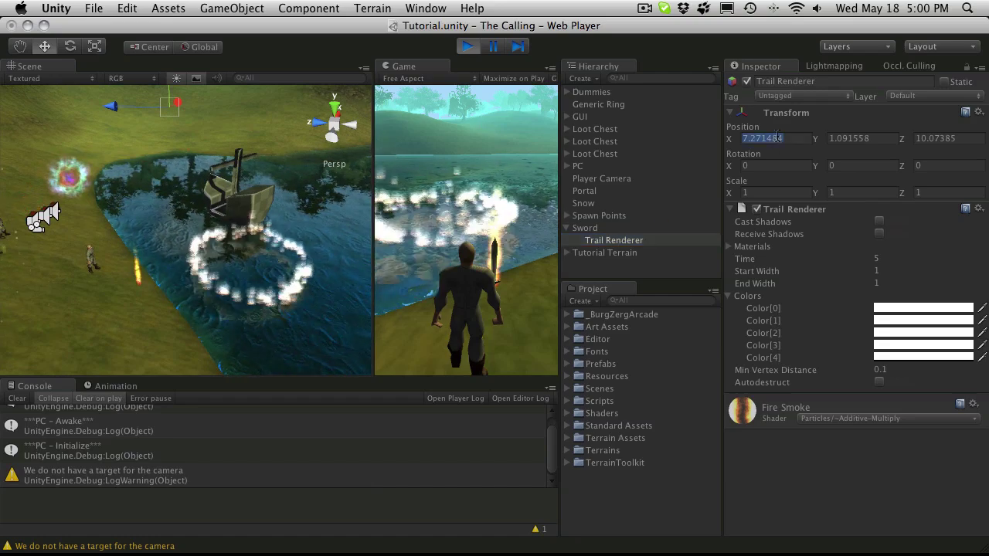
pyautogui.write('0')
pyautogui.press('Return')
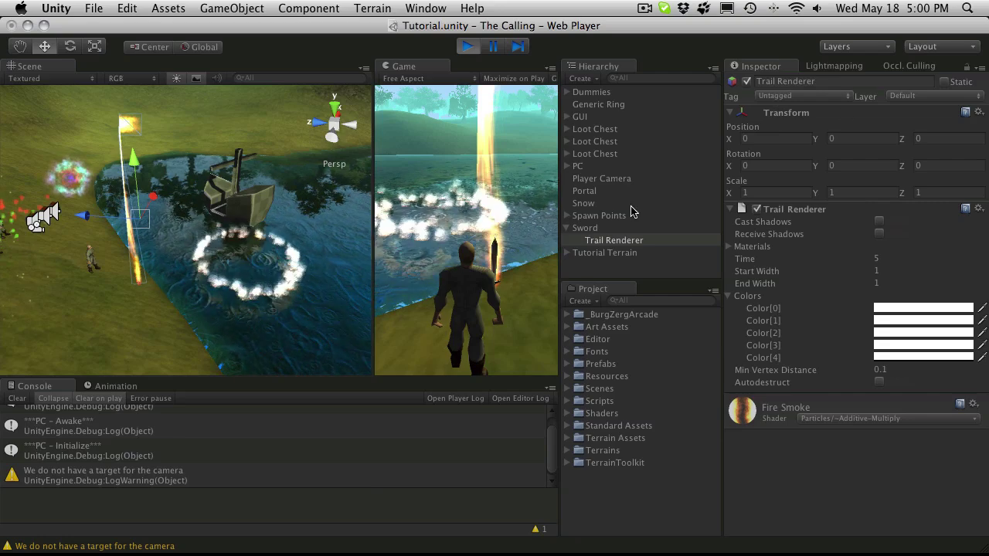
# Step: Move the Sword around the lake to about X 510.30, Y 48.35, Z 1081.08 to test the longer trail
pyautogui.click(581, 229)
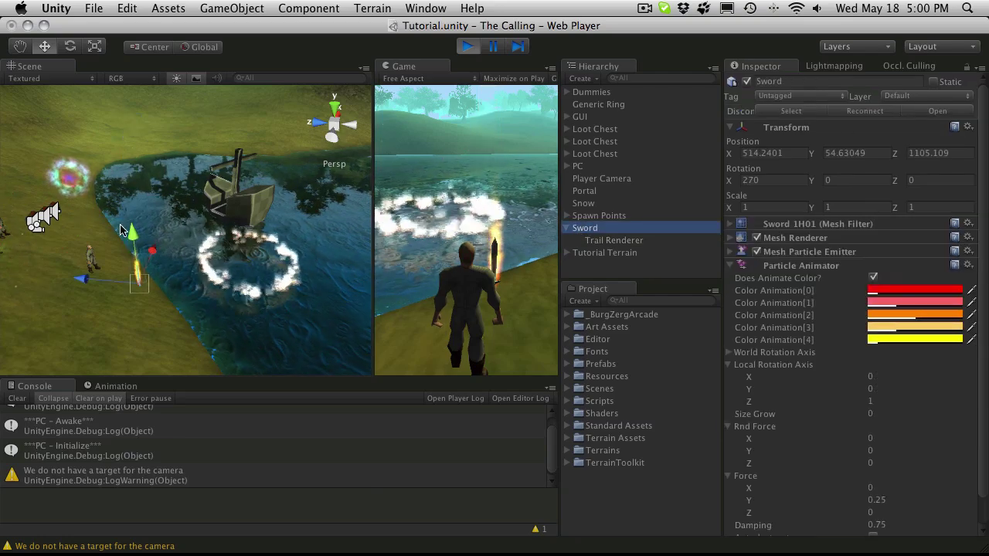
pyautogui.moveTo(141, 251); pyautogui.dragTo(144, 193)
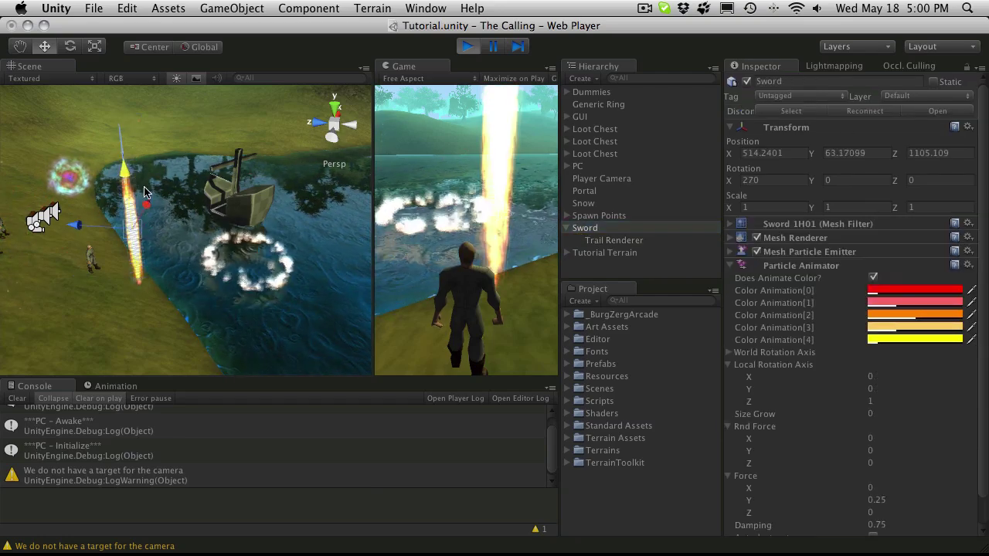
pyautogui.moveTo(138, 228)
pyautogui.mouseDown()
pyautogui.moveTo(172, 227)
pyautogui.moveTo(158, 231)
pyautogui.moveTo(150, 207)
pyautogui.moveTo(207, 229)
pyautogui.moveTo(133, 219)
pyautogui.moveTo(205, 142)
pyautogui.moveTo(328, 146)
pyautogui.moveTo(214, 234)
pyautogui.mouseUp()
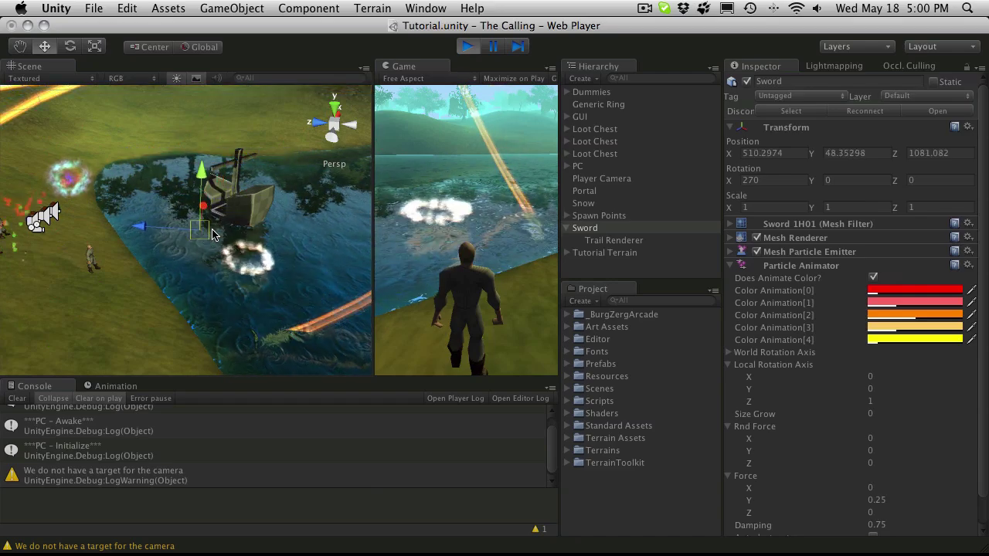
pyautogui.scroll(-10, 113, 139)
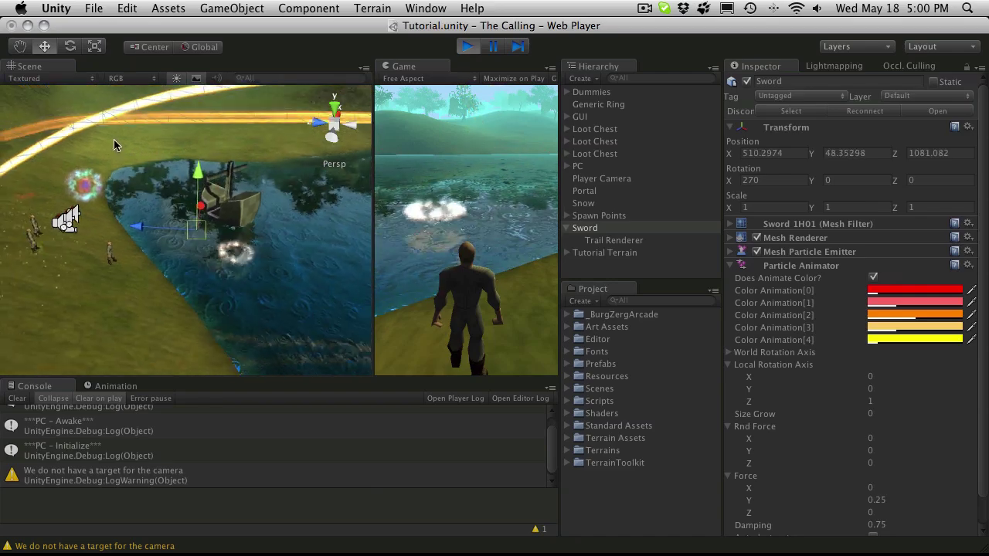
pyautogui.scroll(-2, 174, 209)
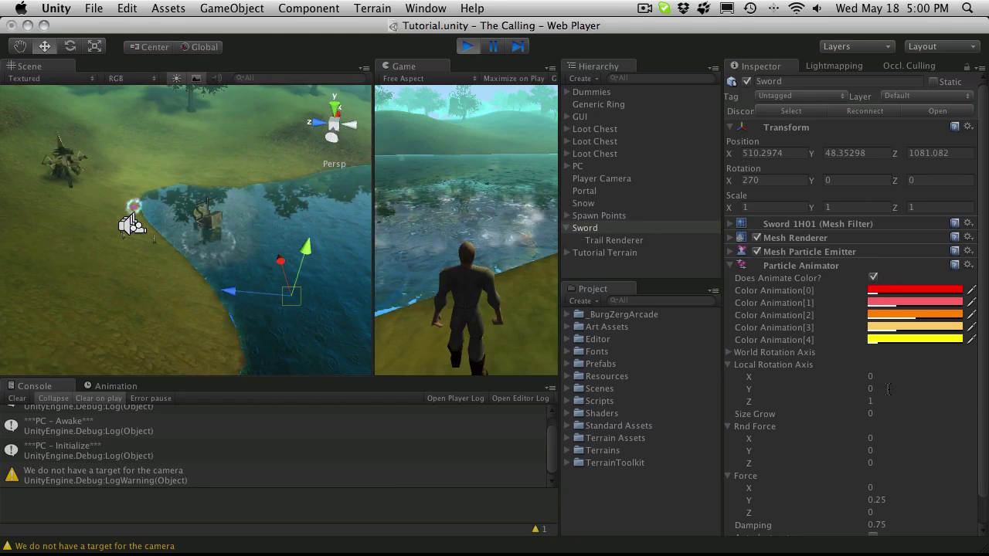
# Step: Collapse the Sword's Particle Animator and set the Trail Renderer's Time to 1
pyautogui.click(730, 268)
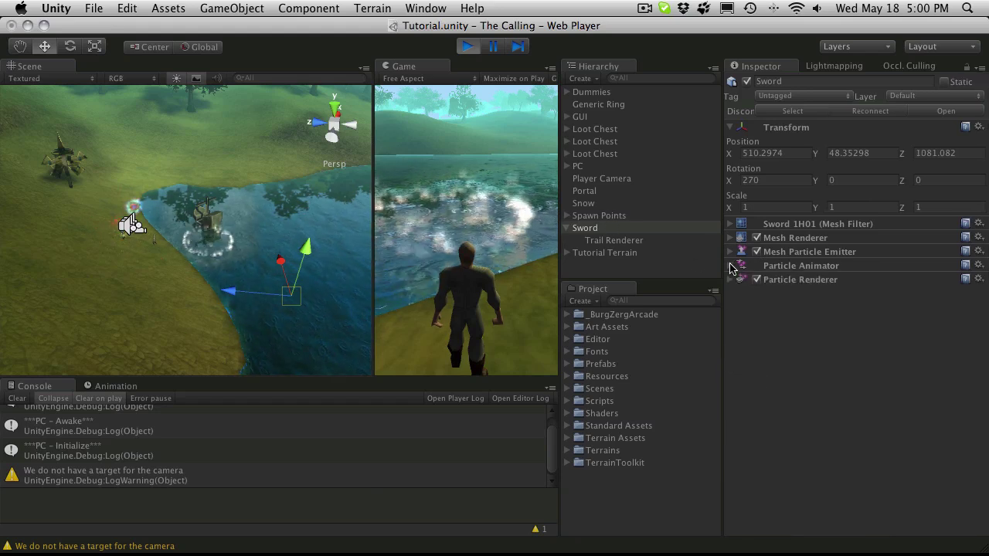
pyautogui.click(607, 242)
pyautogui.click(880, 259)
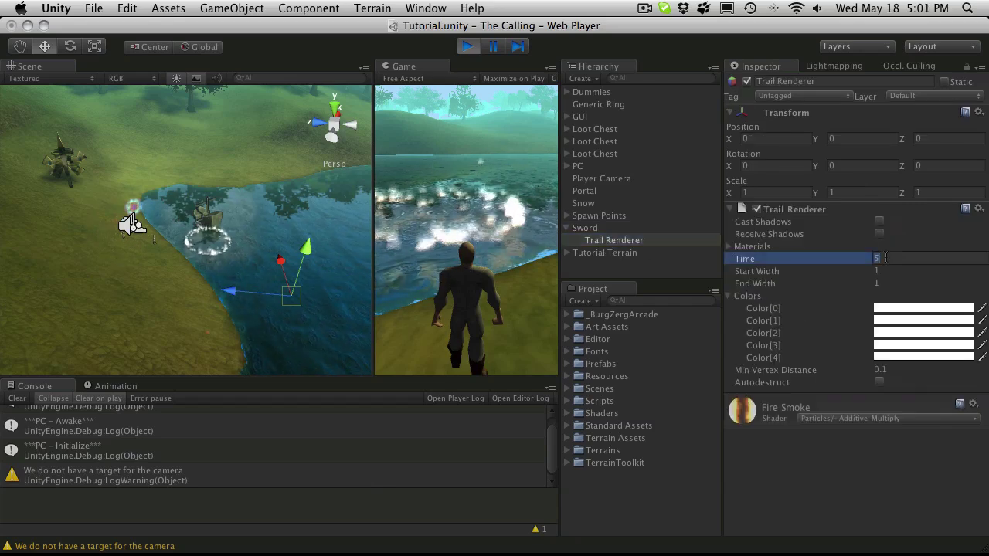
pyautogui.write('1')
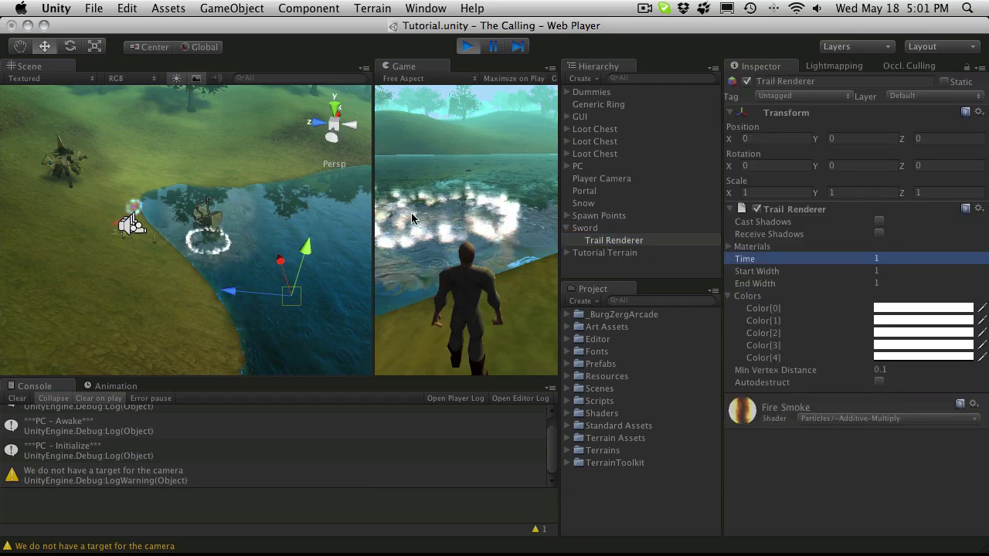
# Step: Frame the Sword in the Scene view and examine the lake and shore around it
pyautogui.click(585, 227)
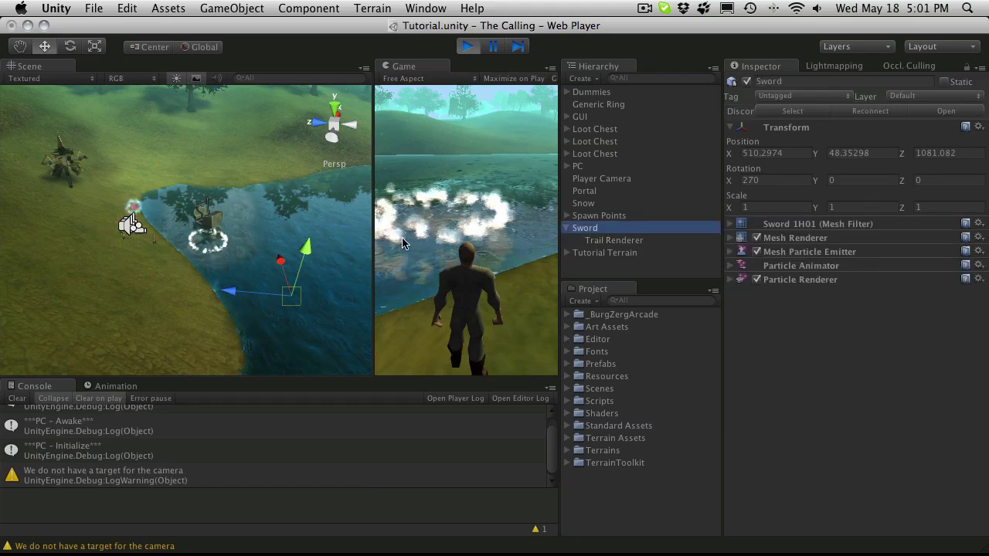
pyautogui.press('f')
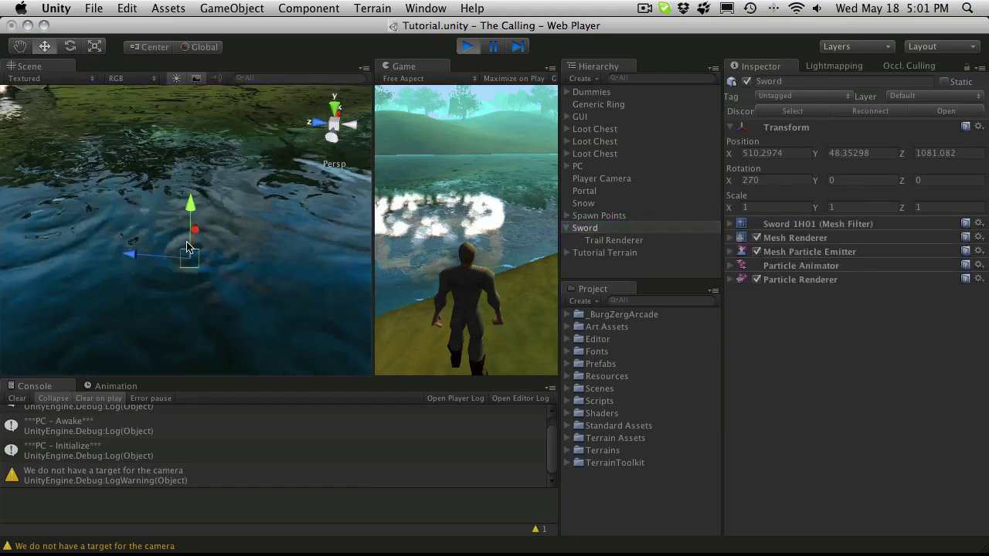
pyautogui.keyDown('alt'); pyautogui.moveTo(57, 247); pyautogui.dragTo(322, 208); pyautogui.keyUp('alt')
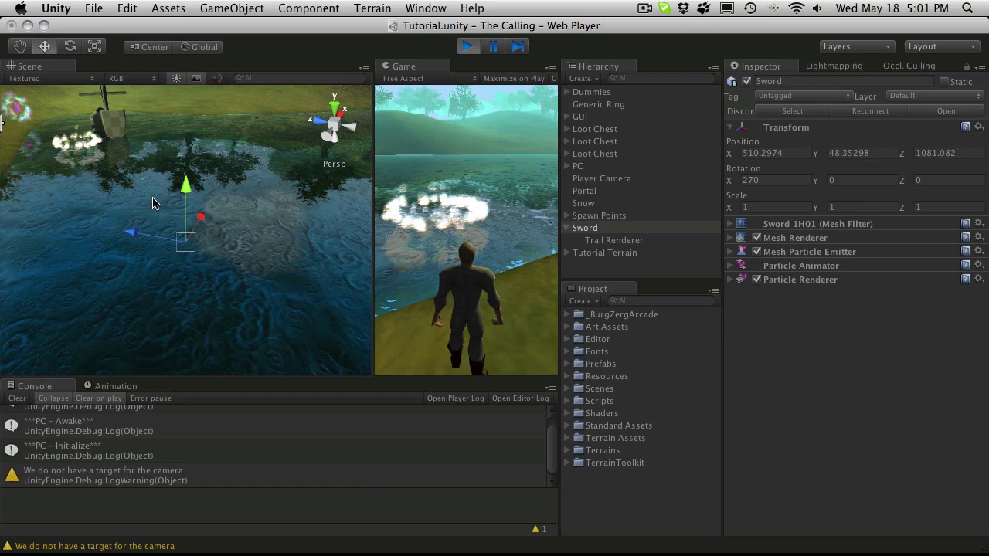
pyautogui.moveTo(154, 203); pyautogui.dragTo(366, 258)
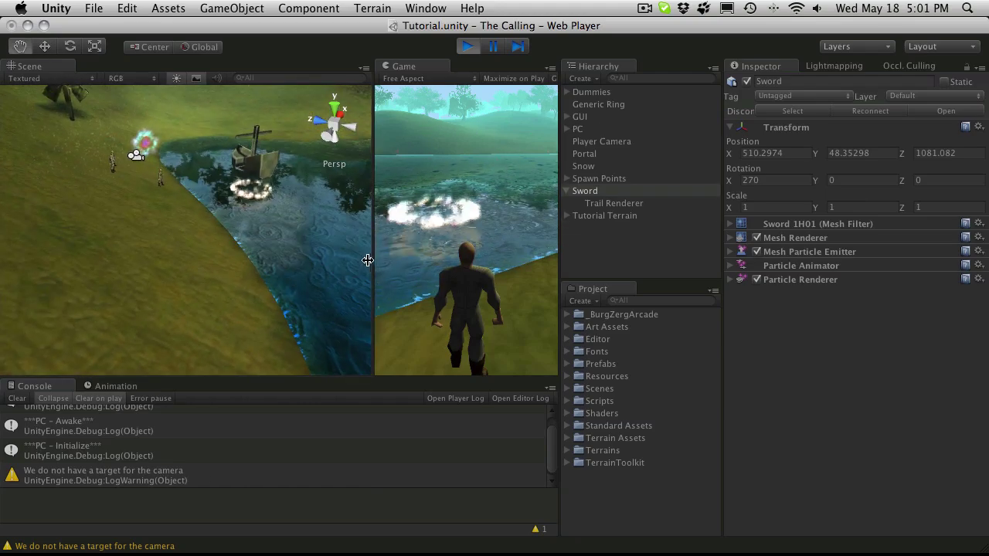
pyautogui.scroll(3, 254, 243)
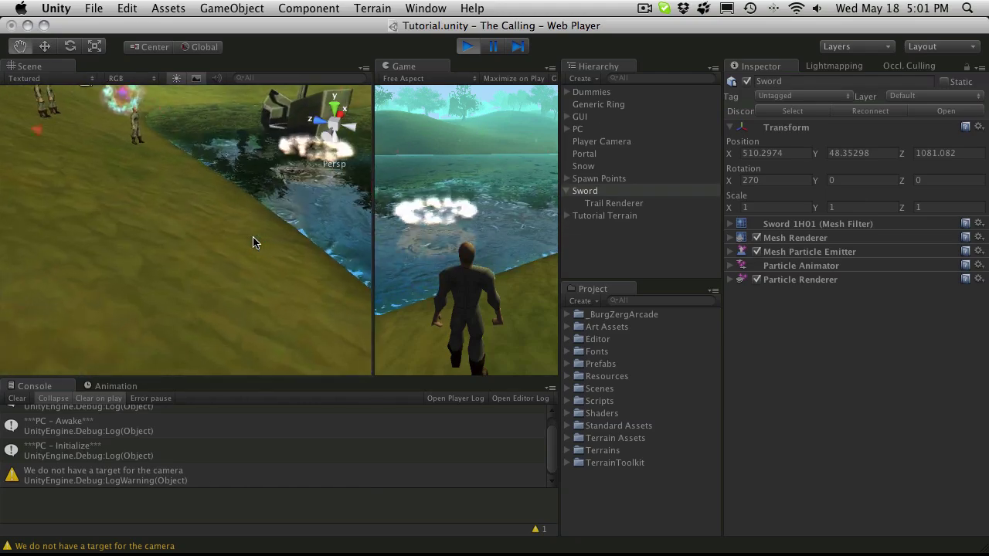
# Step: Stop play mode to discard the runtime changes and start the game again
pyautogui.click(468, 46)
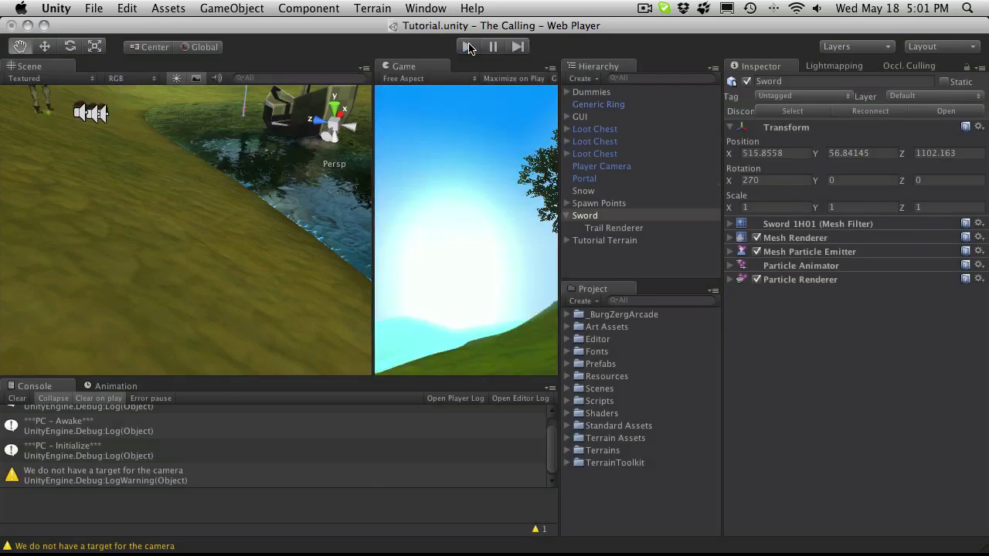
pyautogui.click(469, 47)
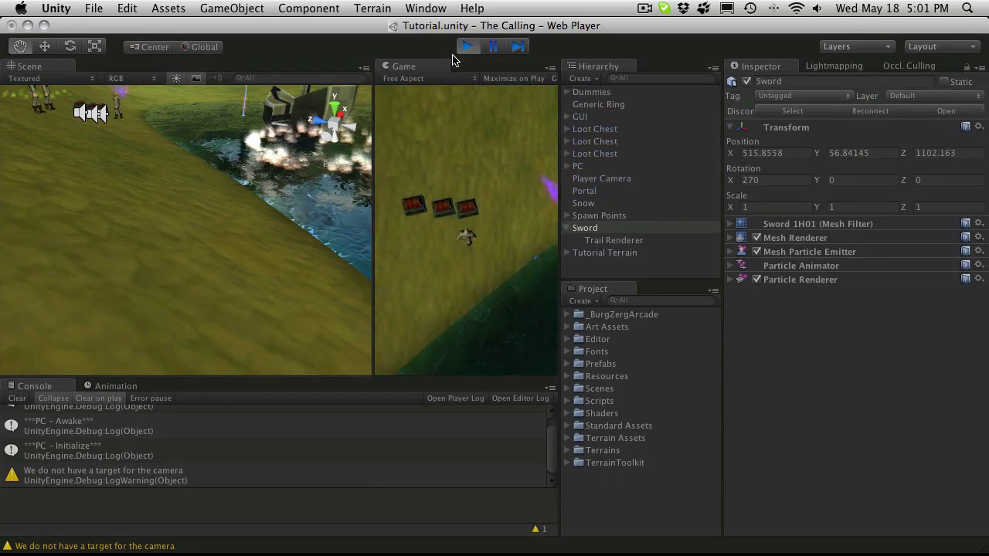
# Step: Frame the Sword in the Scene view and move it onto the shore to about X 513.43, Y 56.06, Z 1108.24
pyautogui.click(596, 229)
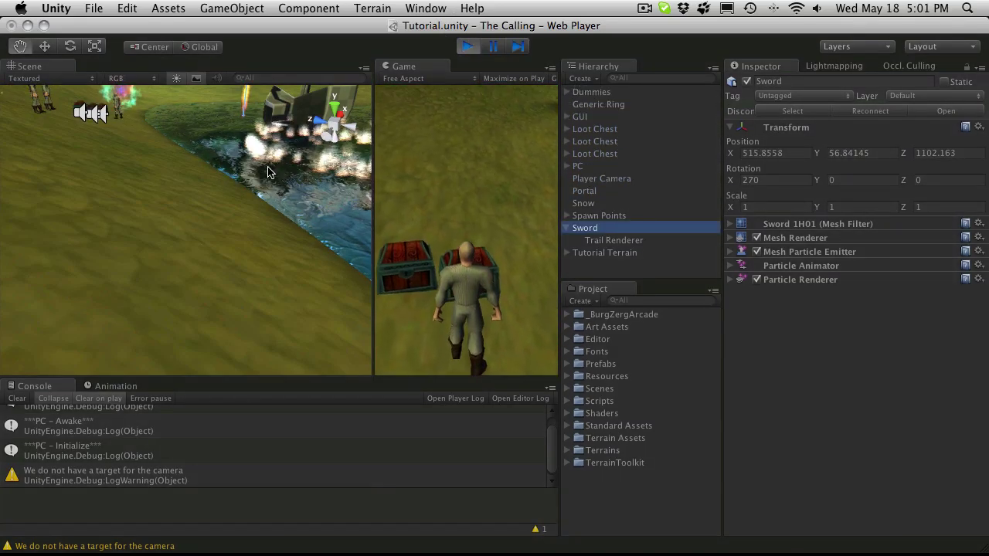
pyautogui.press('f')
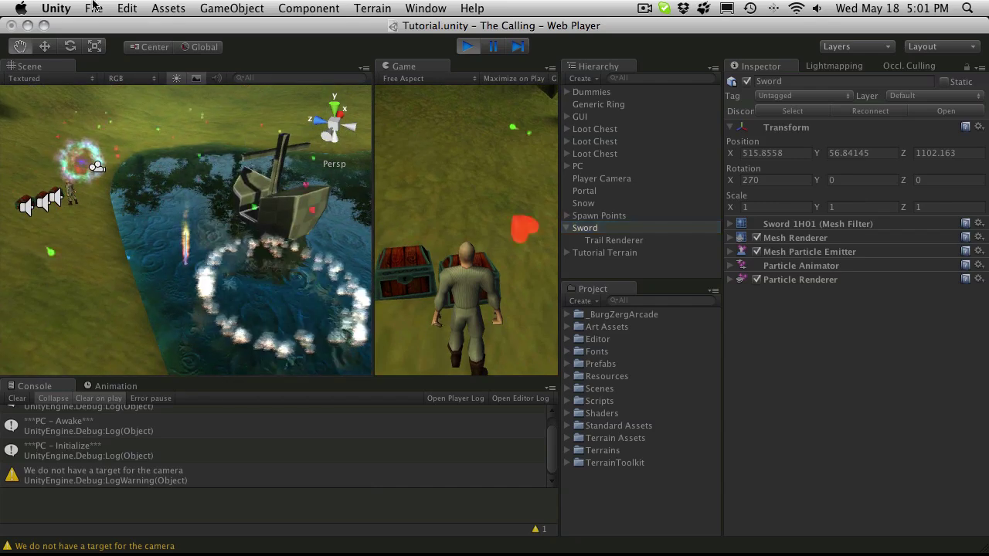
pyautogui.press('w')
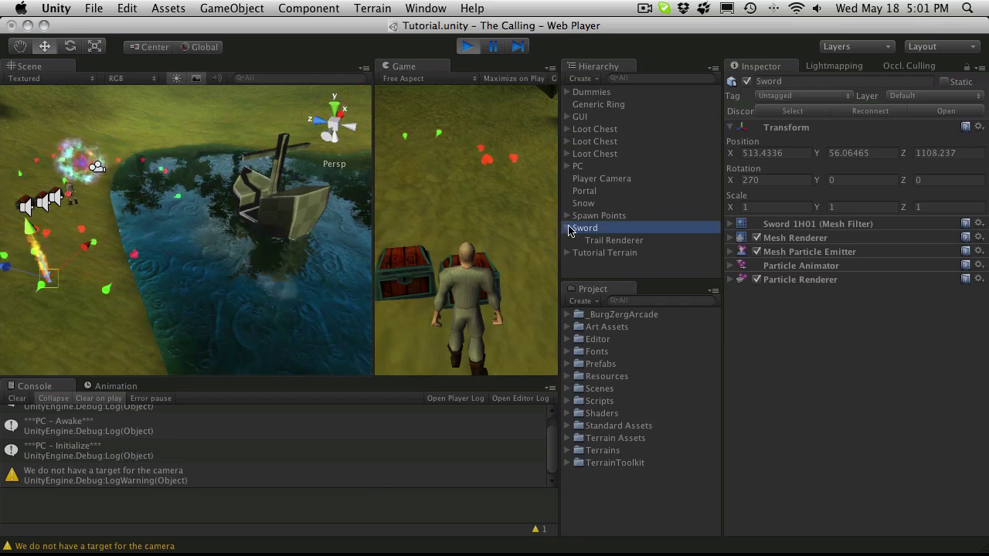
# Step: Expand the PC object and locate the Weapon Mount referenced by its PC script under the right hand
pyautogui.click(580, 167)
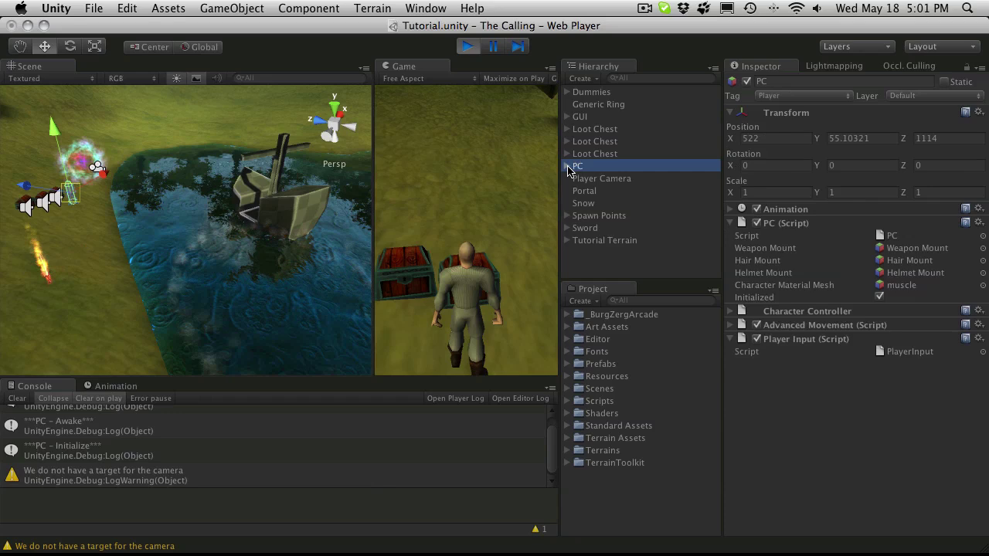
pyautogui.click(568, 167)
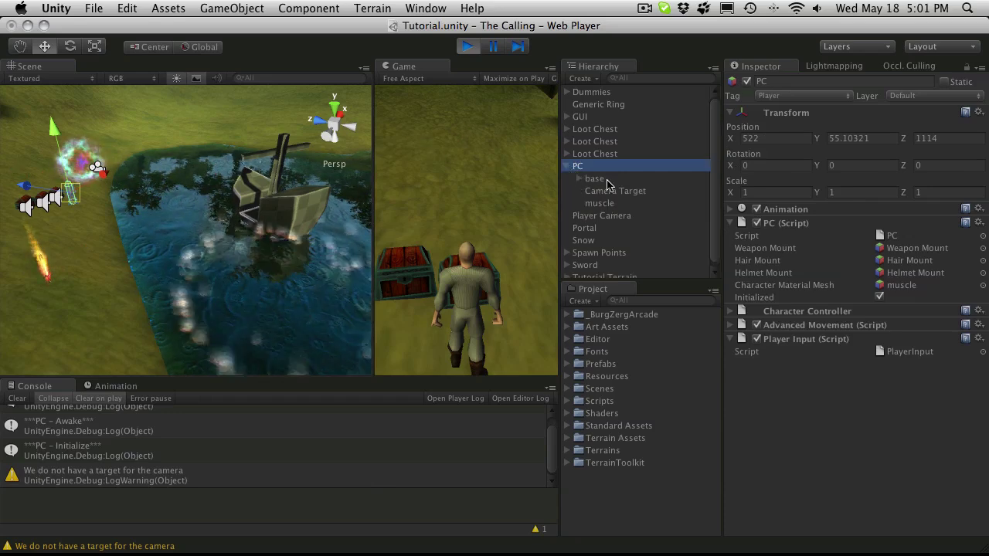
pyautogui.click(607, 180)
pyautogui.press('Up')
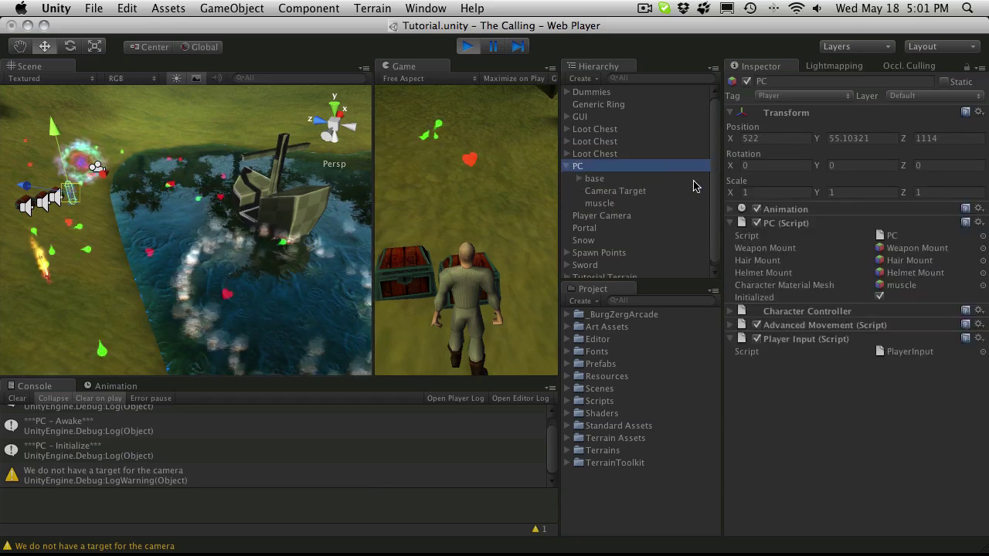
pyautogui.click(915, 249)
pyautogui.scroll(-2, 681, 262)
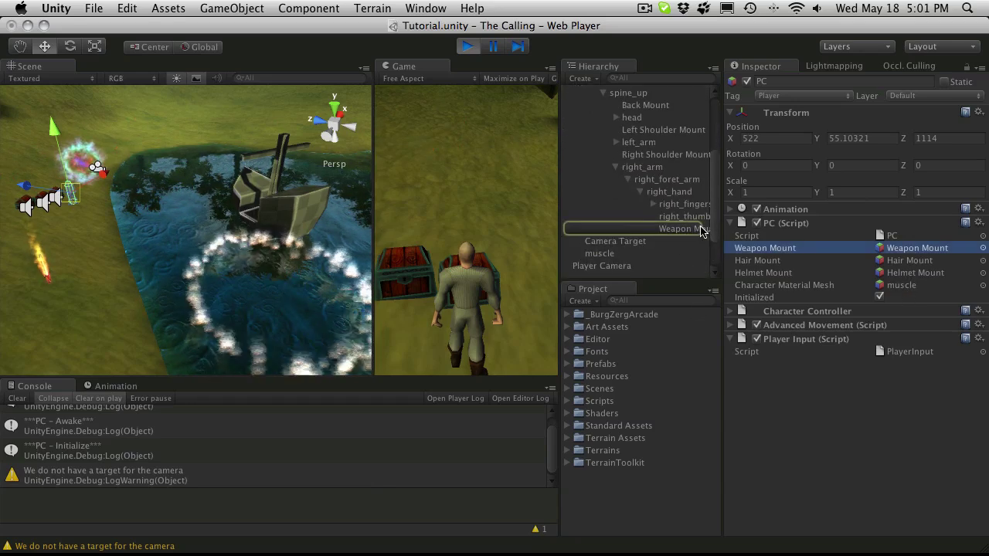
pyautogui.click(700, 229)
pyautogui.scroll(-2, 608, 276)
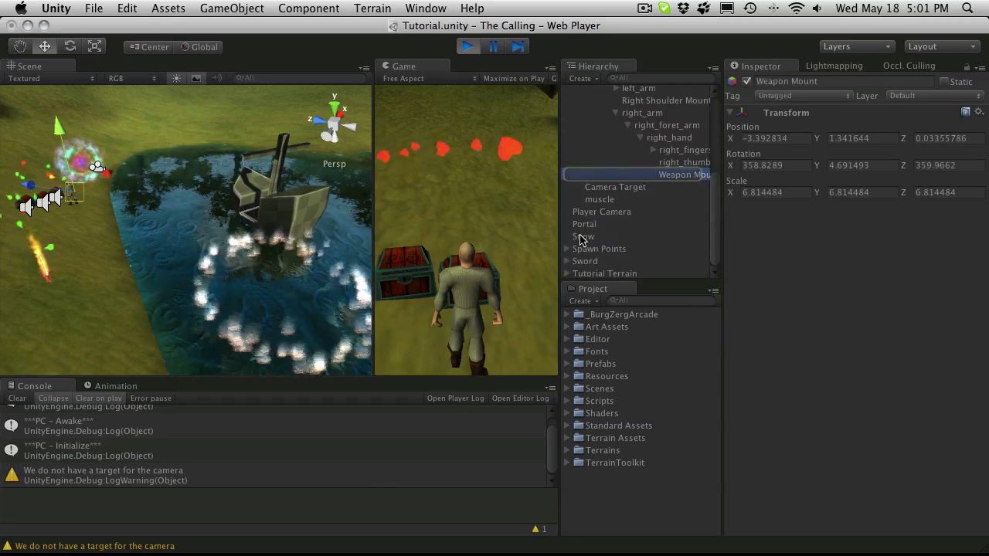
# Step: Parent the Sword to the PC's Weapon Mount and select it in its new place in the hierarchy
pyautogui.moveTo(585, 267); pyautogui.dragTo(680, 178)
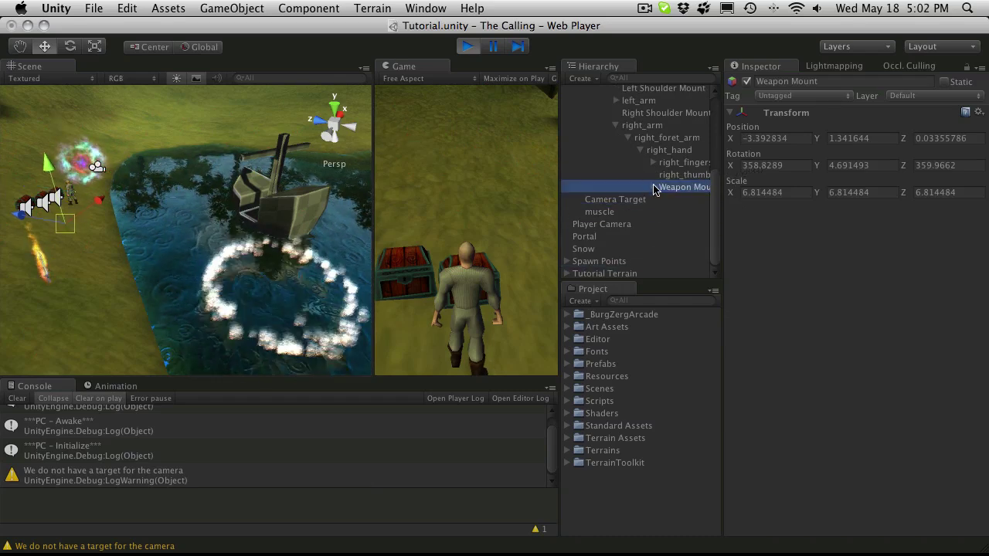
pyautogui.click(652, 187)
pyautogui.click(679, 201)
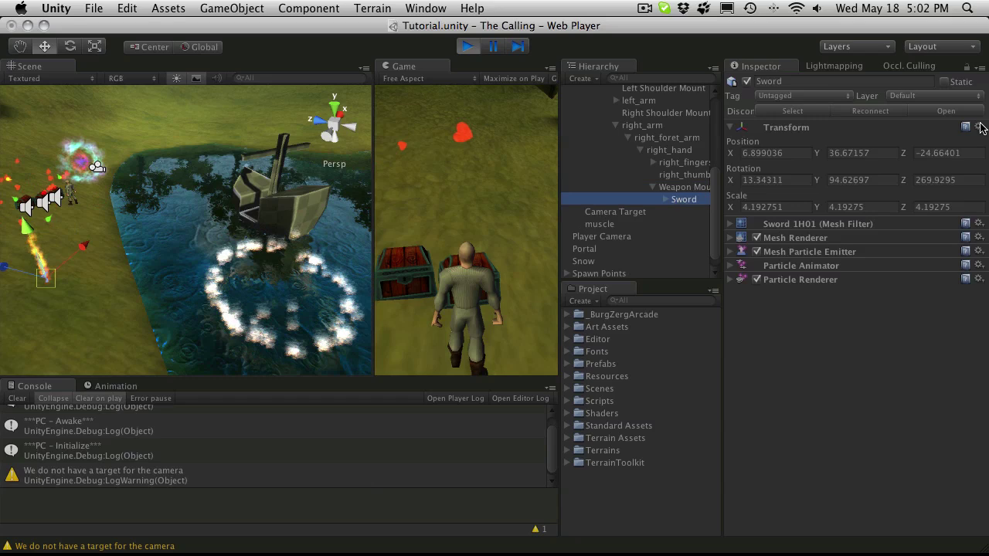
# Step: Reset the Sword's position and rotation relative to the Weapon Mount
pyautogui.click(978, 126)
pyautogui.click(940, 176)
pyautogui.click(978, 127)
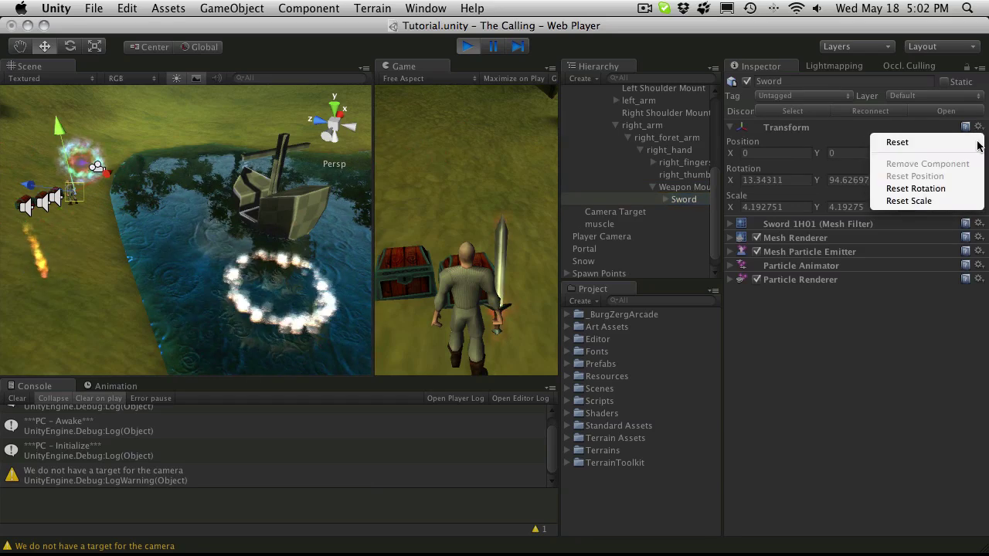
pyautogui.click(955, 189)
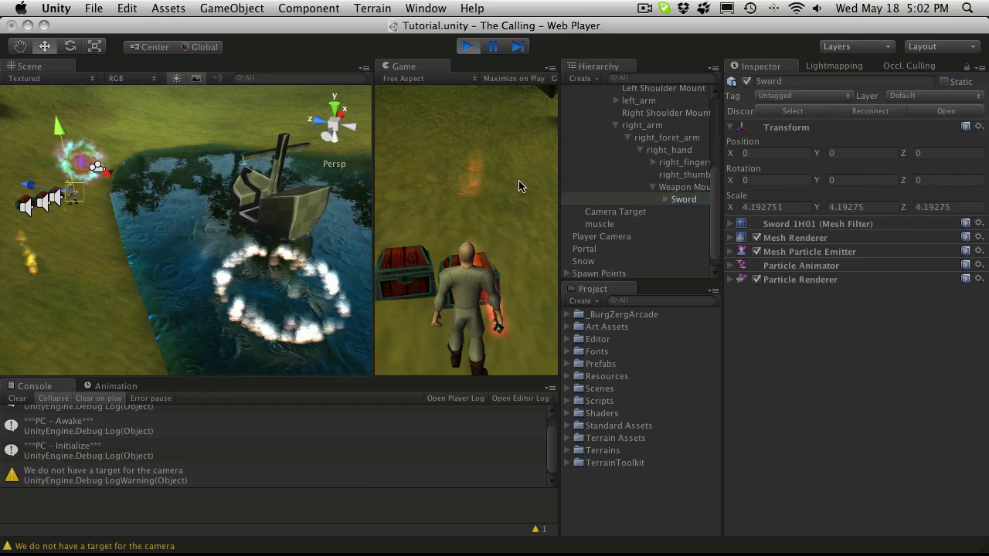
# Step: Dock the Game view beside the Scene view and run the character along the lakeshore to test the sword's trail
pyautogui.moveTo(395, 71); pyautogui.dragTo(107, 68)
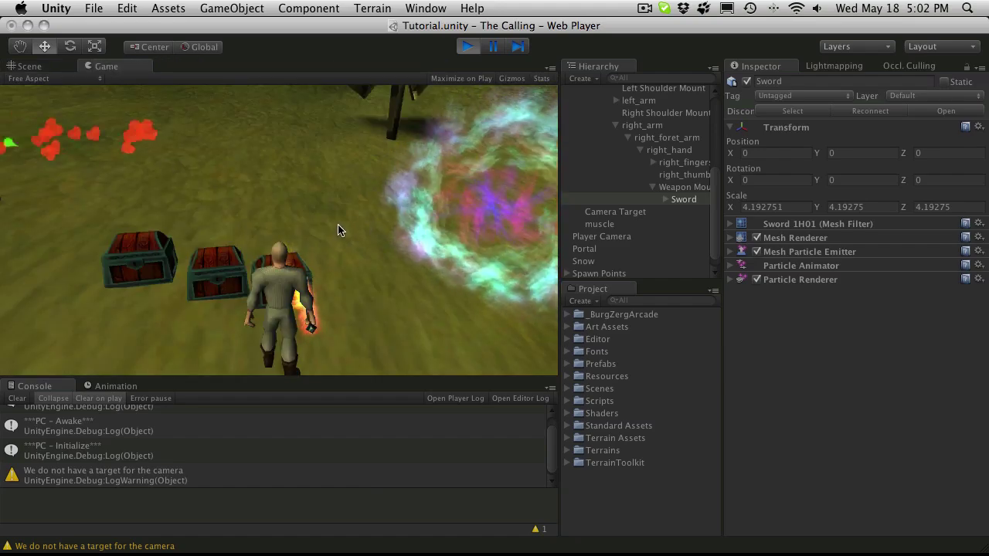
pyautogui.press('w')
pyautogui.press('a')
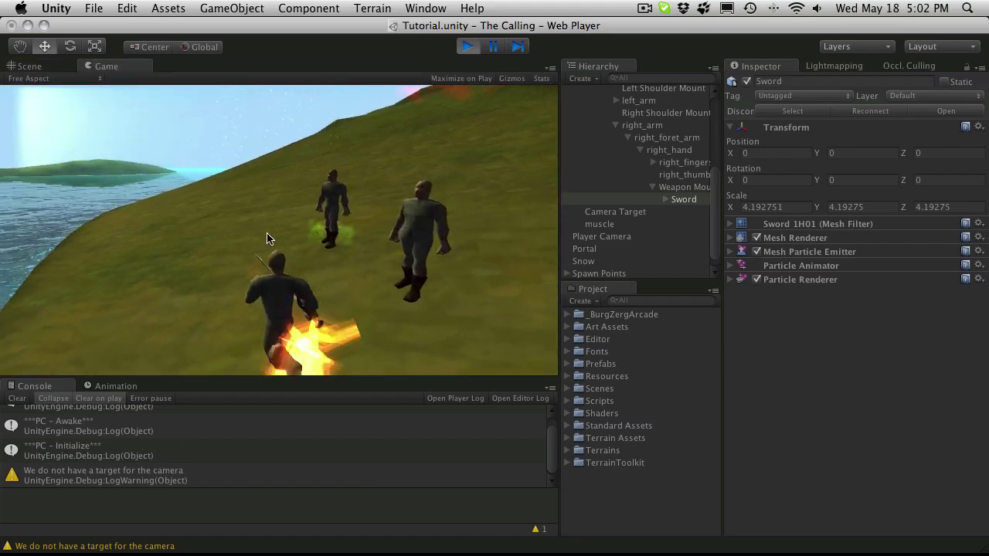
pyautogui.press('w')
pyautogui.press('a')
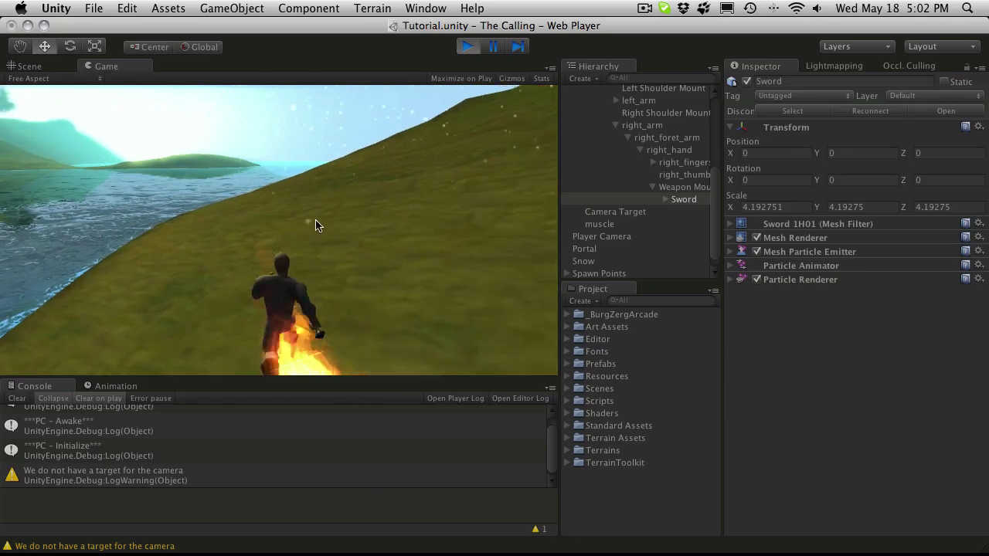
pyautogui.press('w')
pyautogui.press('d')
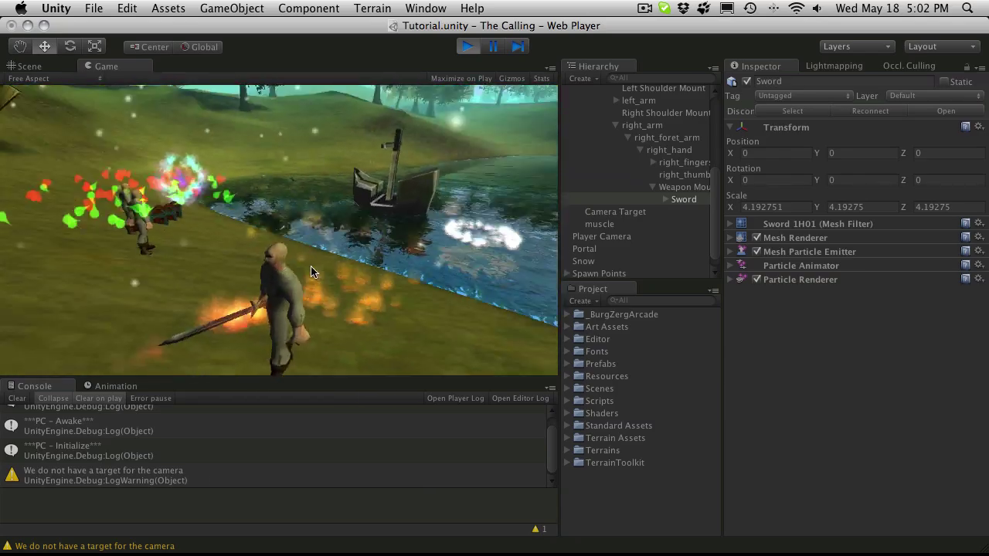
pyautogui.press('a')
pyautogui.press('w')
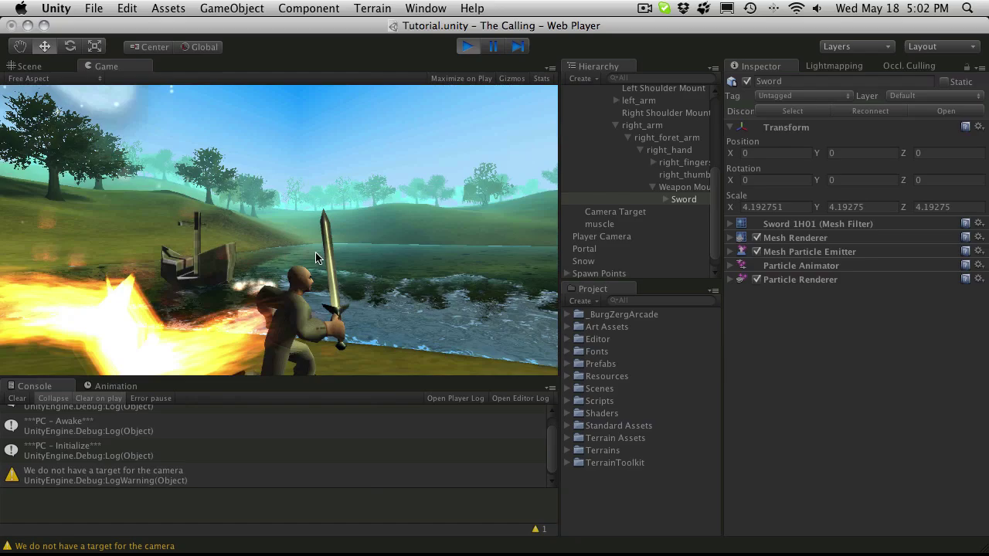
# Step: Run the character into the lake and back up the hillside to examine the sword's fire trail
pyautogui.press('w')
pyautogui.moveTo(316, 258)
pyautogui.mouseDown(button='right')
pyautogui.moveTo(294, 270)
pyautogui.moveTo(258, 256)
pyautogui.moveTo(311, 259)
pyautogui.mouseUp(button='right')
pyautogui.press('w')
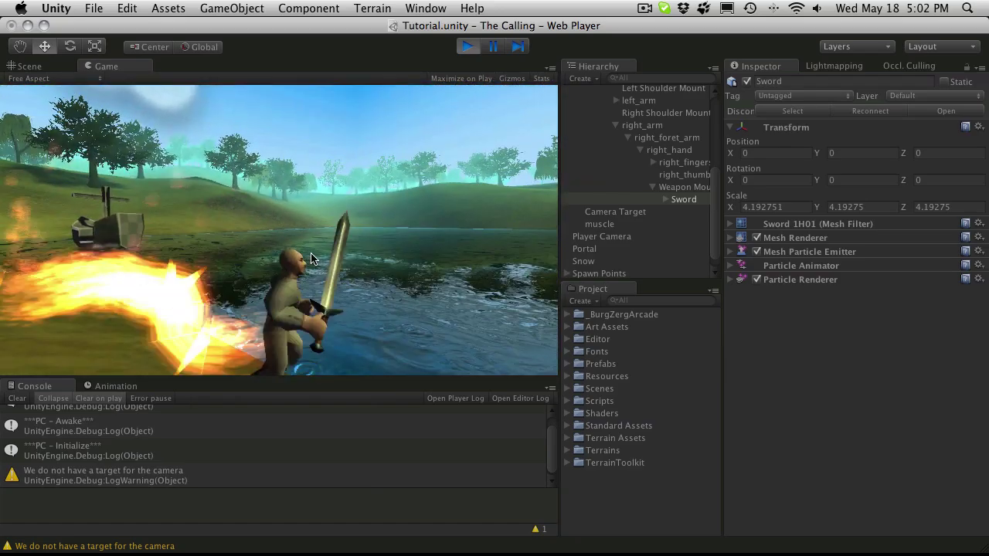
pyautogui.press('w')
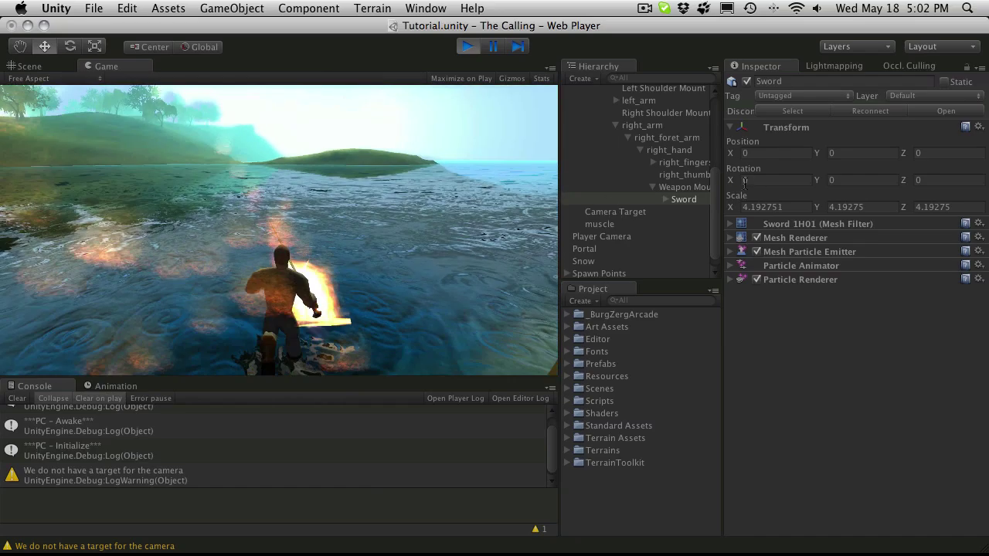
pyautogui.press('d')
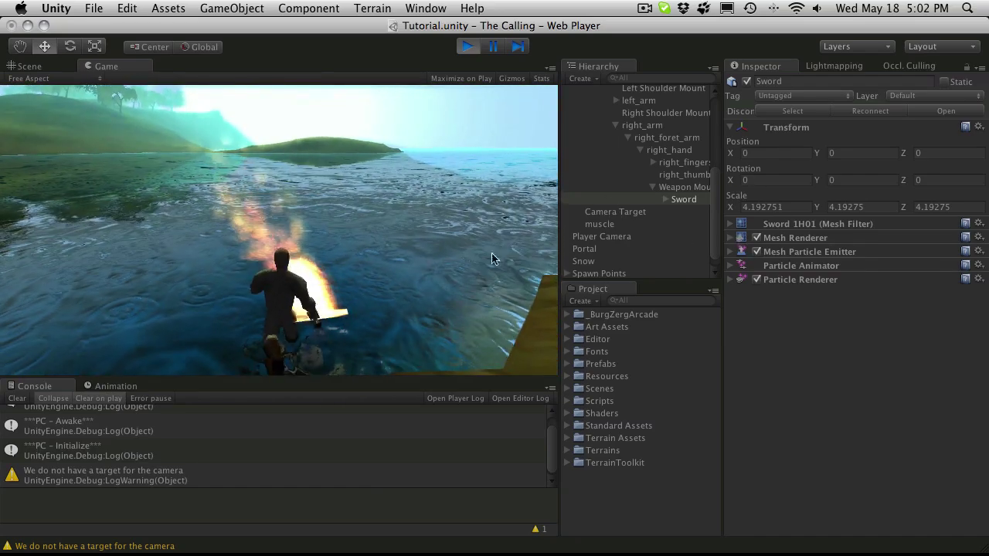
pyautogui.press('d')
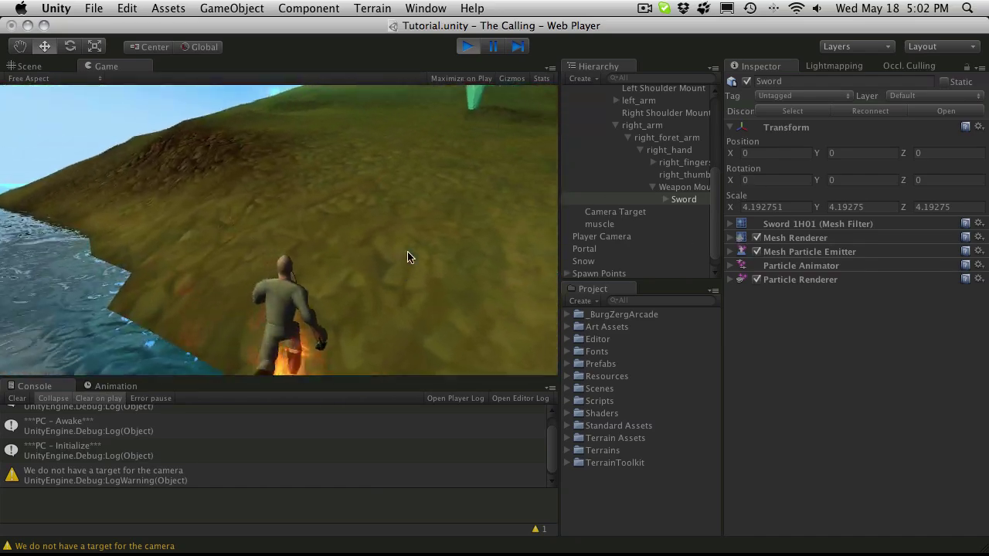
pyautogui.press('d')
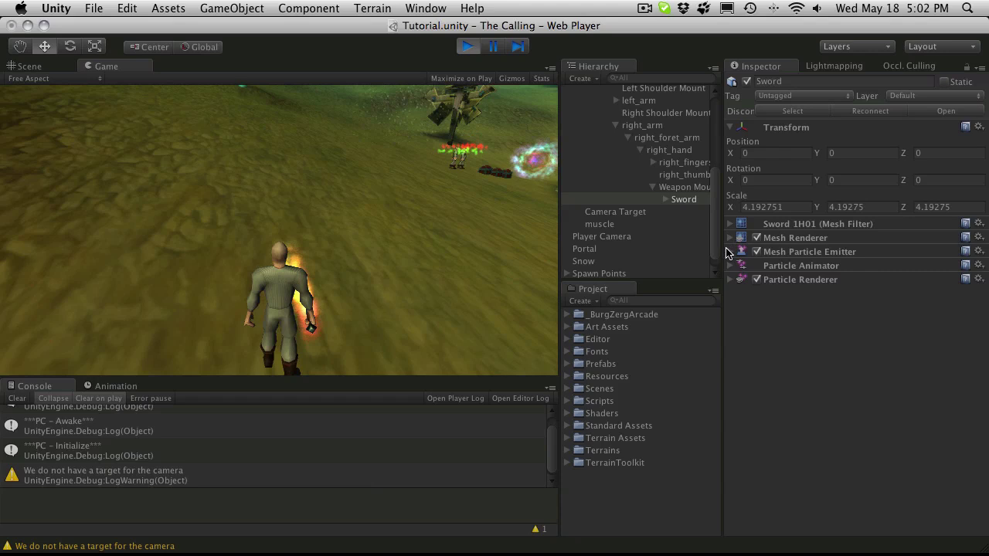
# Step: Expand the Sword's Mesh Particle Emitter settings and run the character along the shore to compare the particles with the trail
pyautogui.click(728, 252)
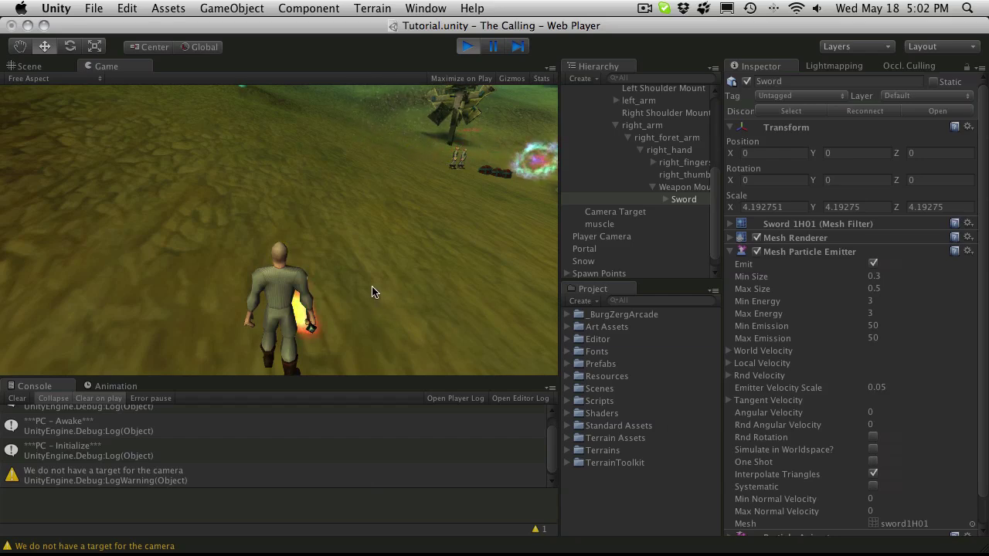
pyautogui.moveTo(398, 284)
pyautogui.mouseDown(button='right')
pyautogui.moveTo(362, 285)
pyautogui.moveTo(366, 296)
pyautogui.moveTo(329, 288)
pyautogui.moveTo(404, 285)
pyautogui.mouseUp(button='right')
pyautogui.press('w')
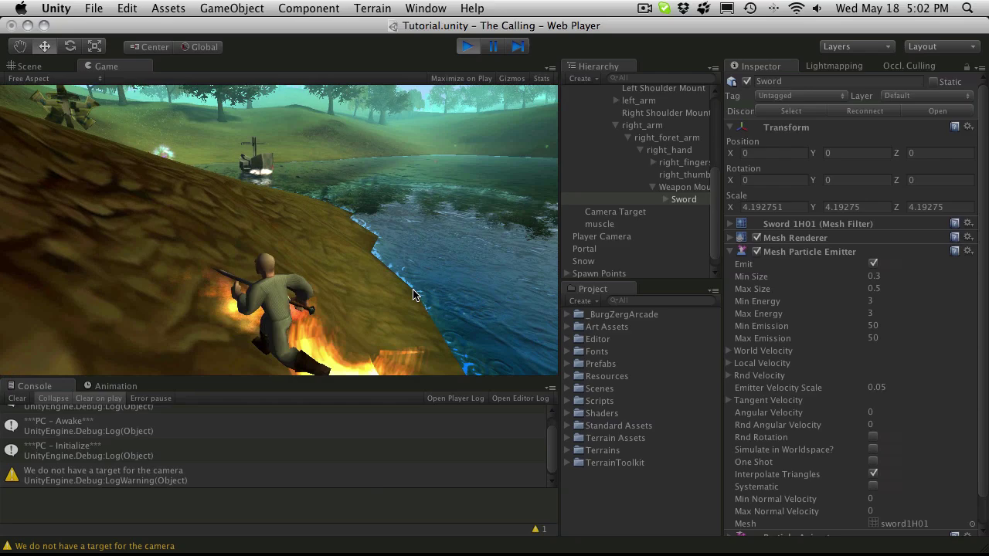
pyautogui.moveTo(413, 295); pyautogui.dragTo(523, 252, button='right')
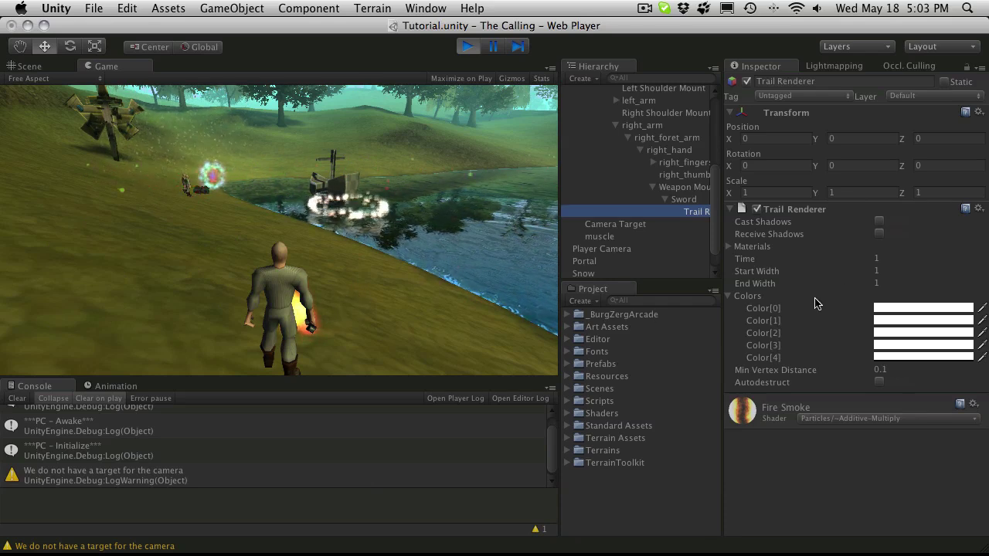
# Step: Set the Trail Renderer's Start Width to 2 and End Width to 0.1
pyautogui.click(884, 271)
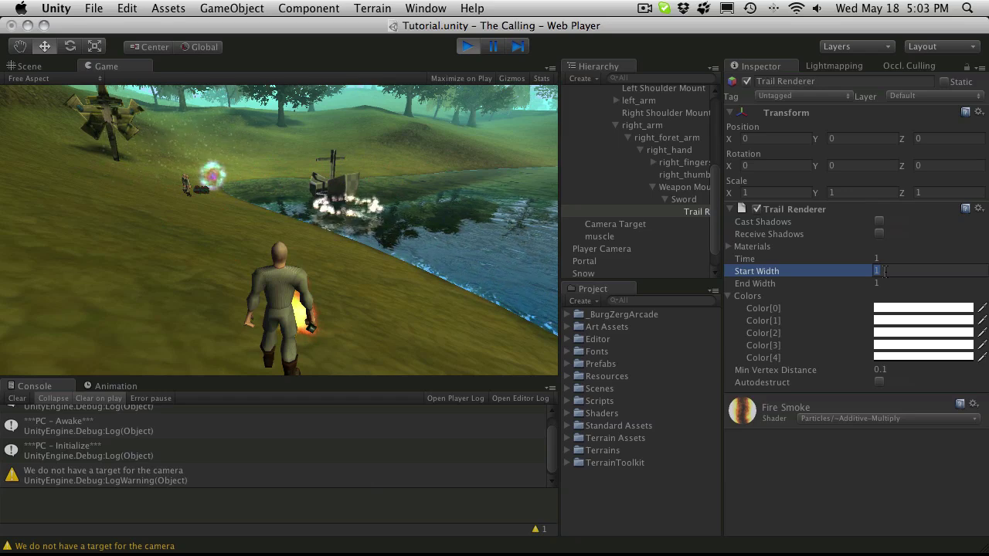
pyautogui.write('2')
pyautogui.press('Tab')
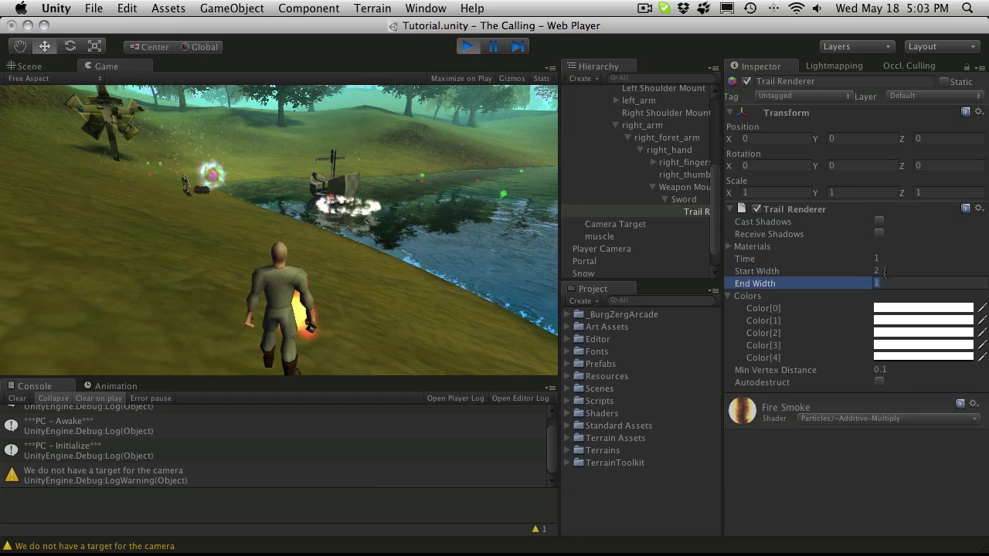
pyautogui.write('0.1')
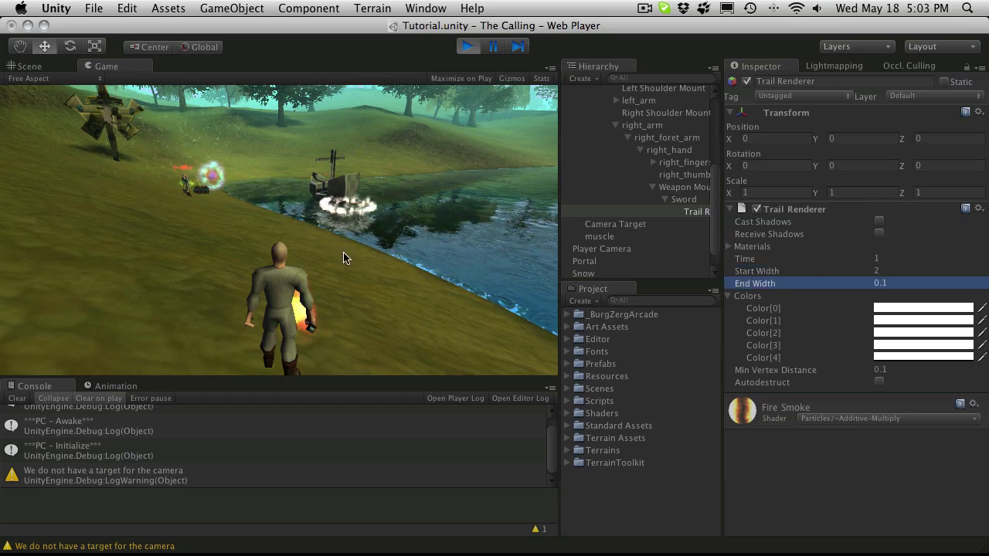
# Step: Run the character across the hillside in the Game view to examine the tapered sword trail from different angles
pyautogui.moveTo(343, 254); pyautogui.dragTo(389, 276, button='right')
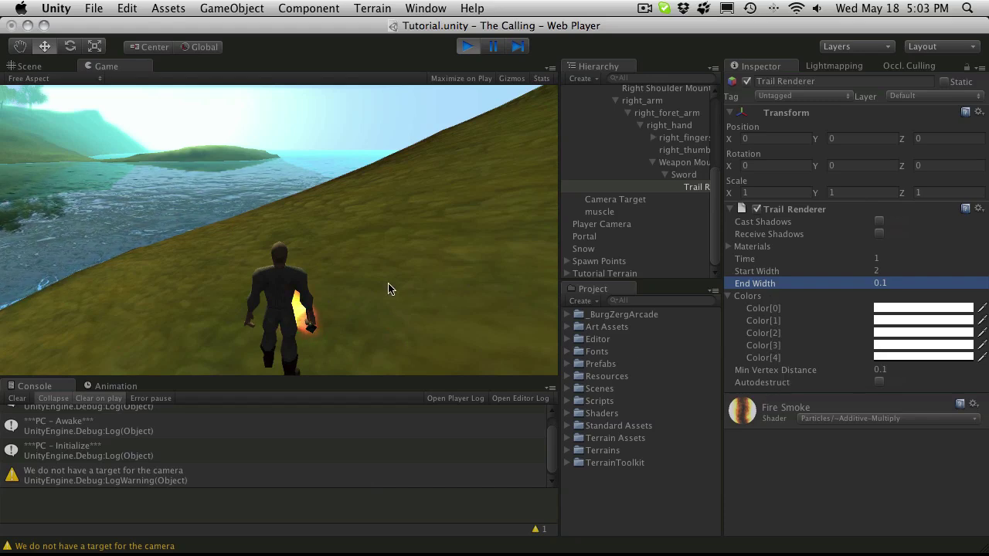
pyautogui.click(29, 66)
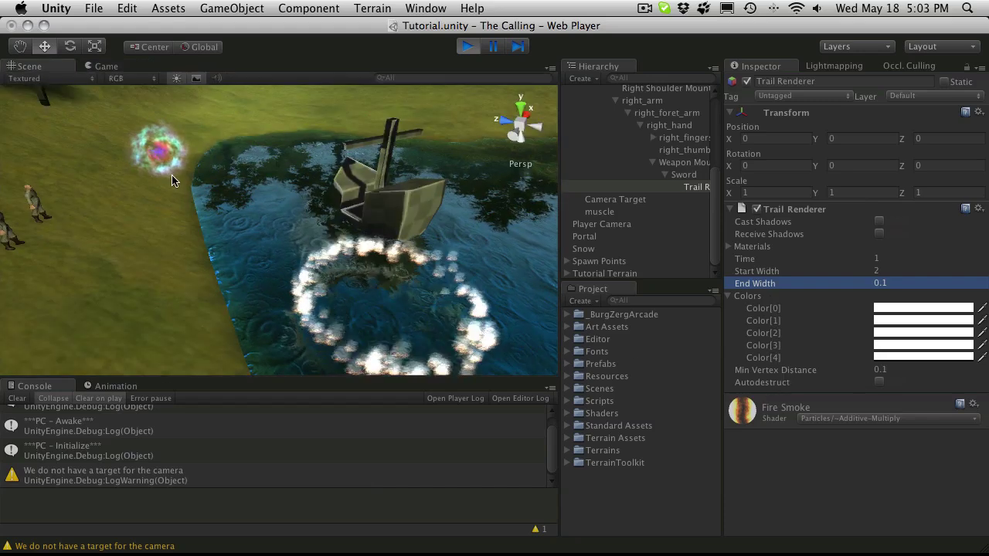
pyautogui.click(116, 68)
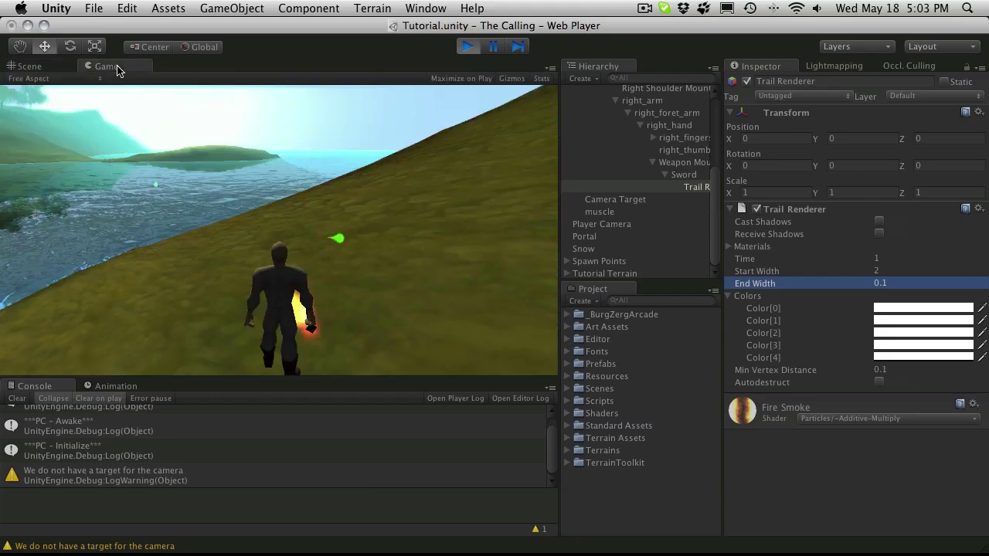
pyautogui.moveTo(216, 254)
pyautogui.mouseDown(button='right')
pyautogui.moveTo(227, 253)
pyautogui.moveTo(201, 263)
pyautogui.mouseUp(button='right')
pyautogui.press('w')
pyautogui.press('a')
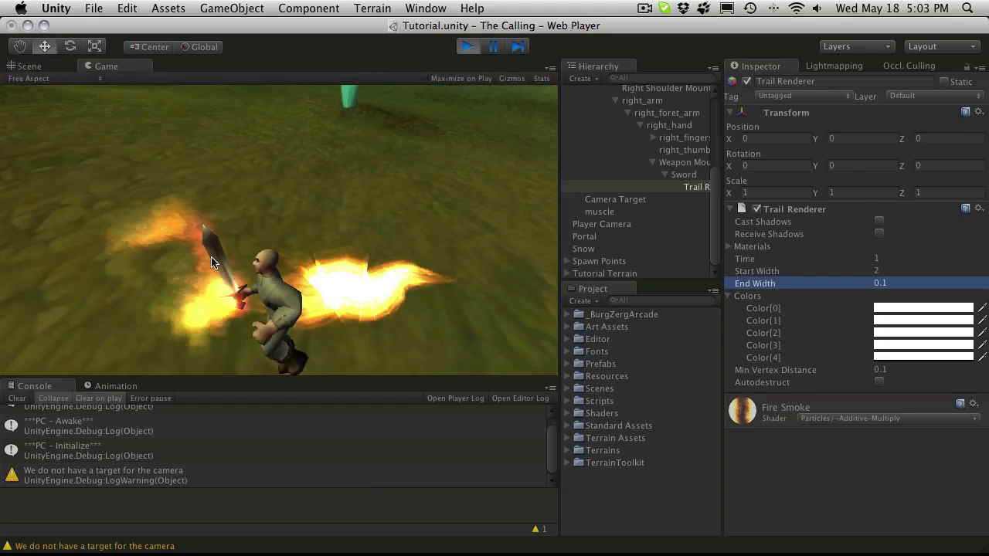
pyautogui.press('w')
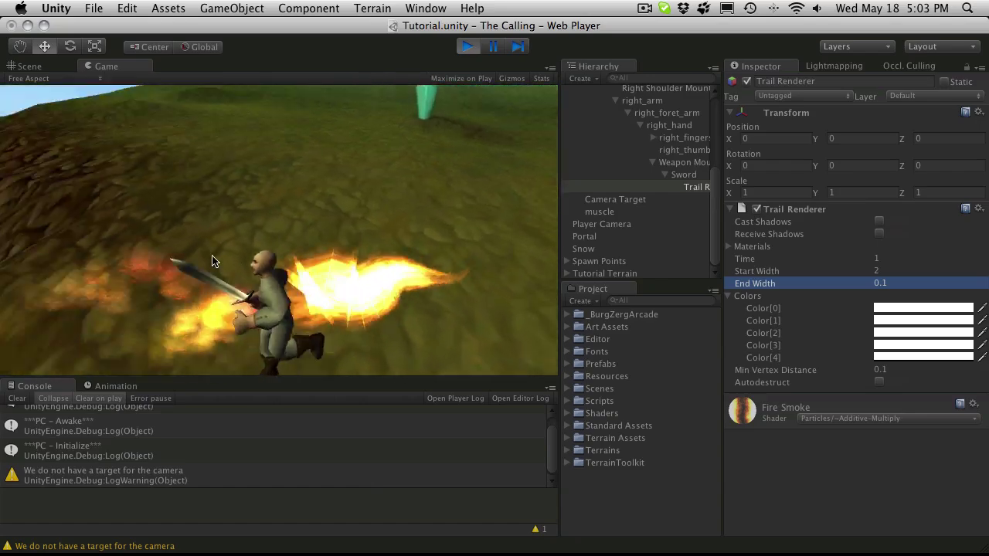
pyautogui.press('w')
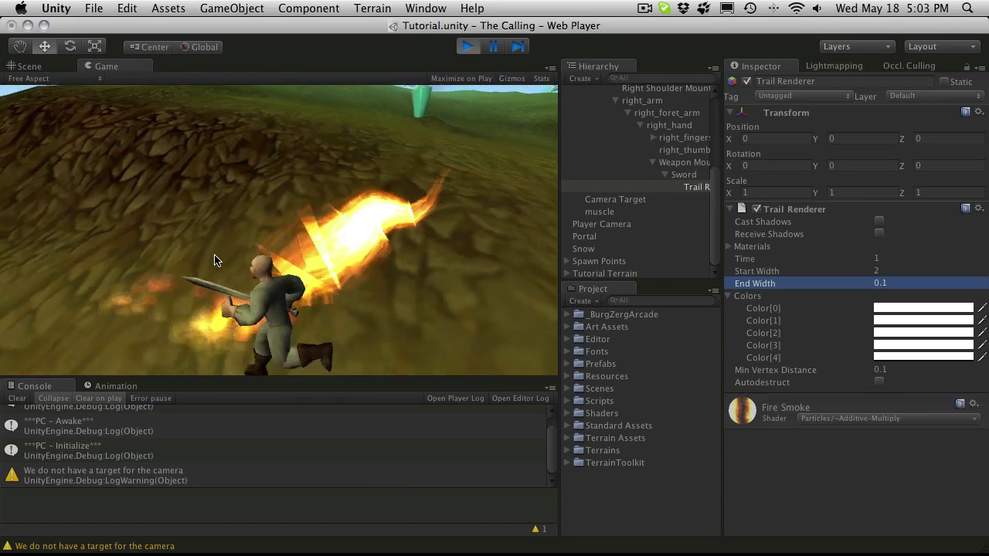
pyautogui.press('d')
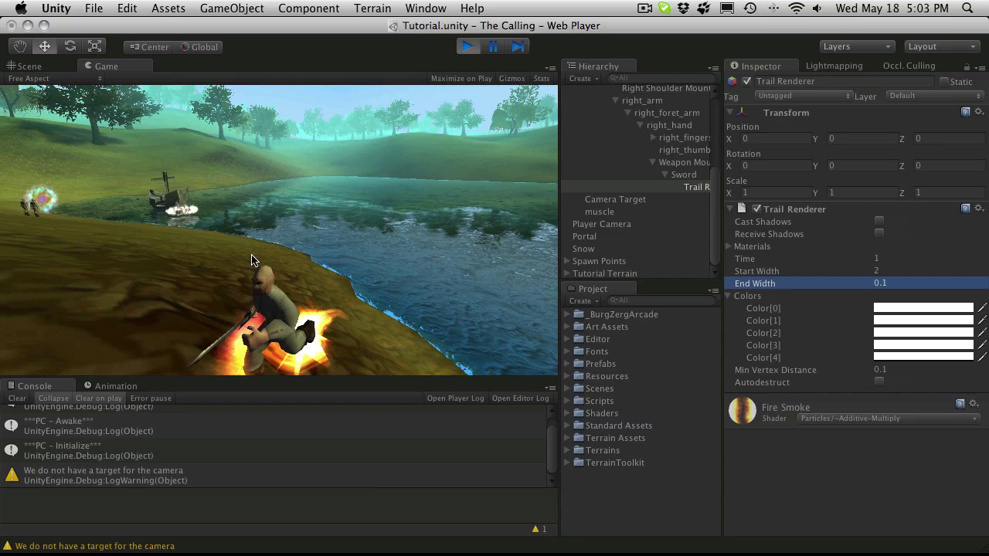
# Step: Frame the Sword's Trail Renderer object in the Scene view with local handle orientation and orbit to a side view of the character
pyautogui.press('a')
pyautogui.press('a')
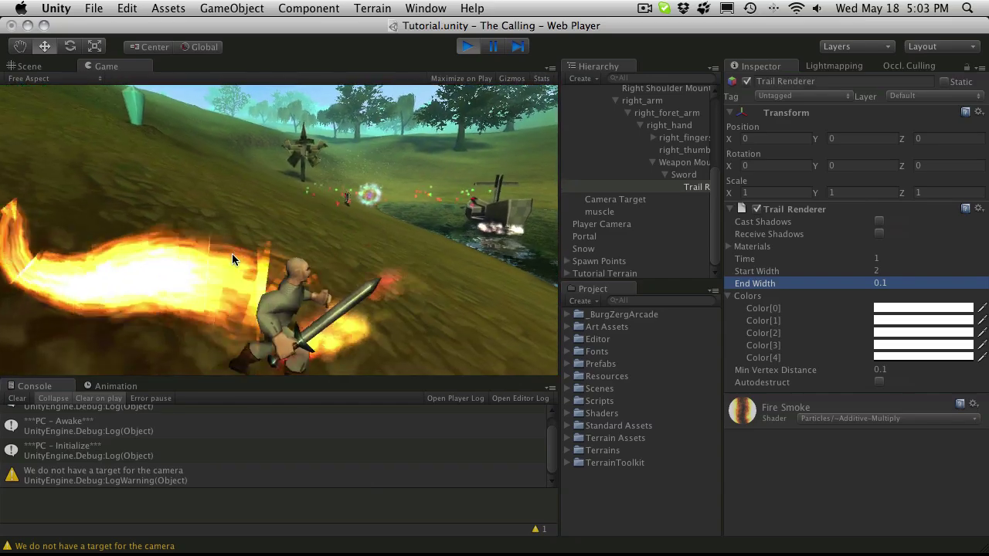
pyautogui.click(32, 65)
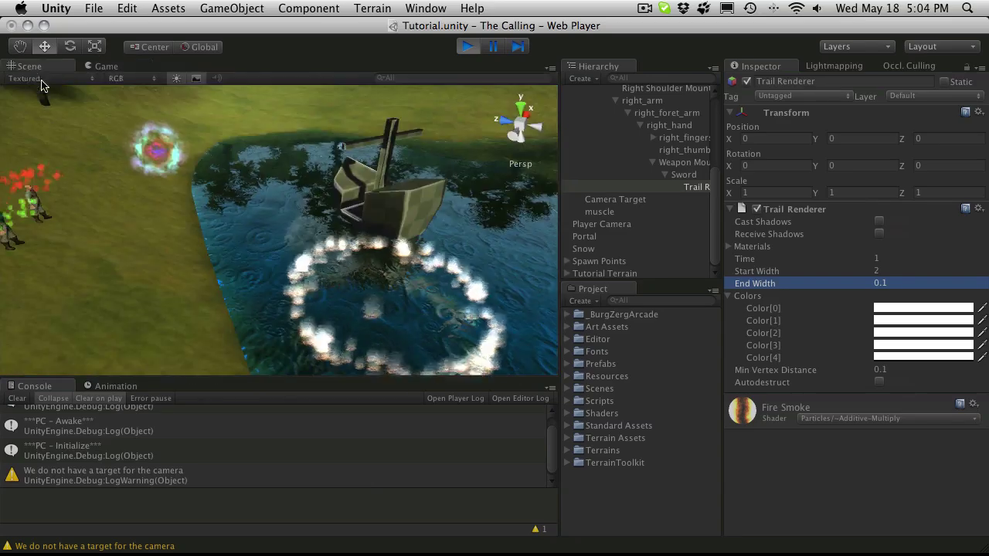
pyautogui.click(690, 188)
pyautogui.press('f')
pyautogui.scroll(8, 287, 220)
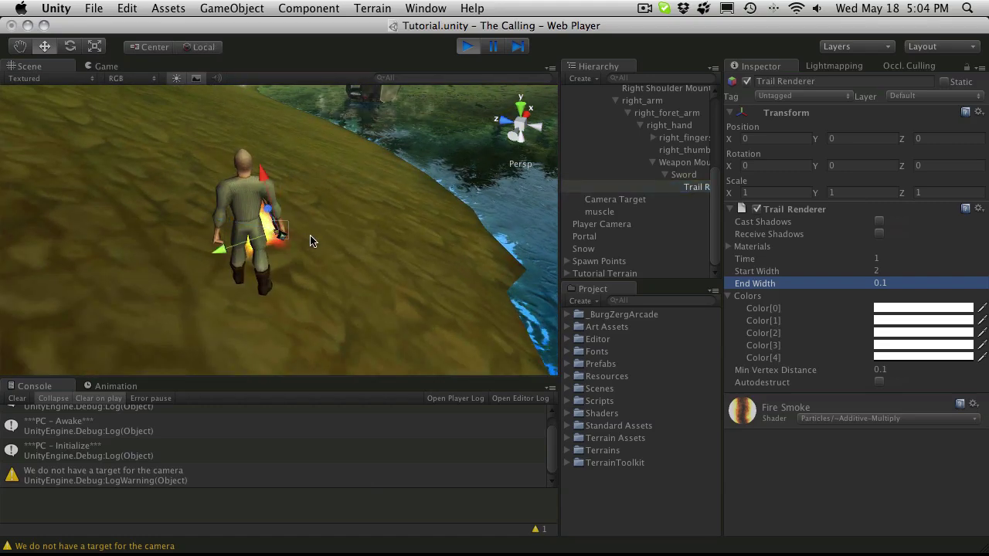
pyautogui.press('x')
pyautogui.moveTo(309, 233); pyautogui.dragTo(239, 223)
pyautogui.keyDown('alt'); pyautogui.moveTo(348, 248); pyautogui.dragTo(223, 229); pyautogui.keyUp('alt')
pyautogui.click(660, 188)
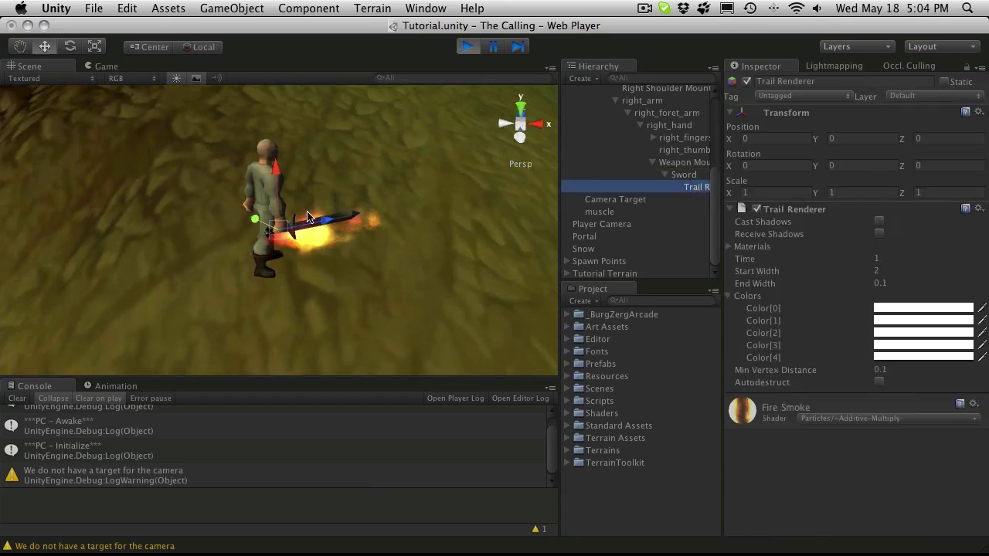
# Step: Set the Trail Renderer's Time to 5 and move the object away from the sword in the Scene view to draw out its trail mesh
pyautogui.click(910, 259)
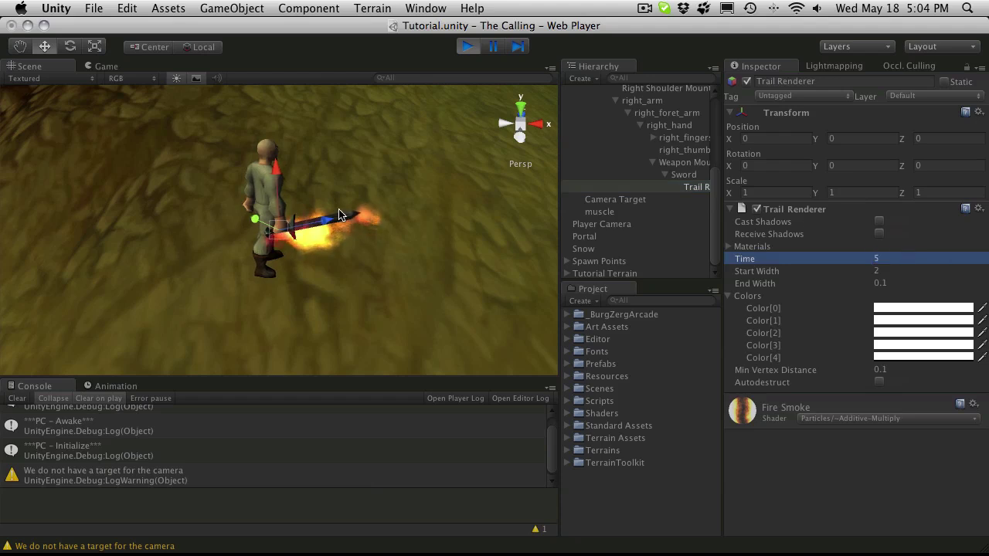
pyautogui.moveTo(383, 217); pyautogui.dragTo(481, 210)
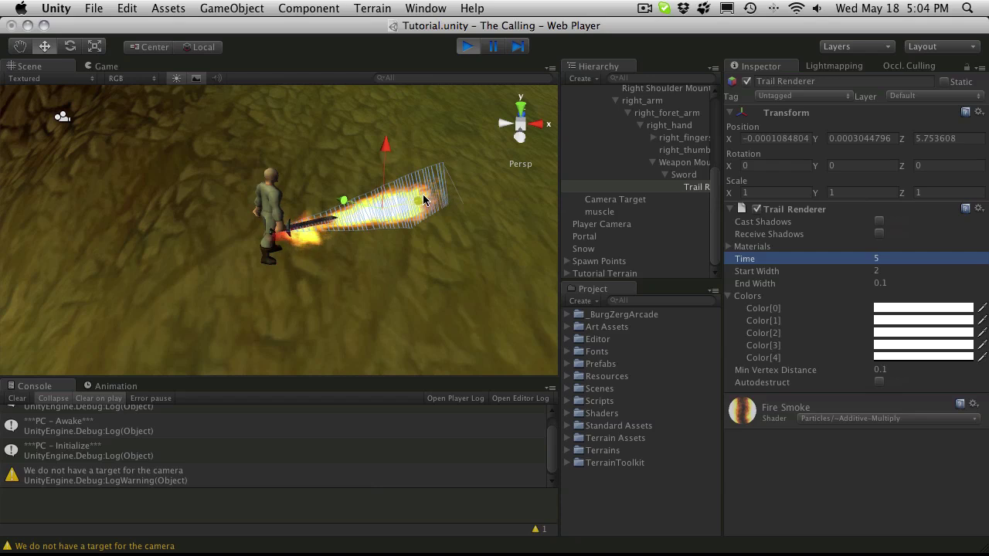
pyautogui.moveTo(388, 154); pyautogui.dragTo(389, 116)
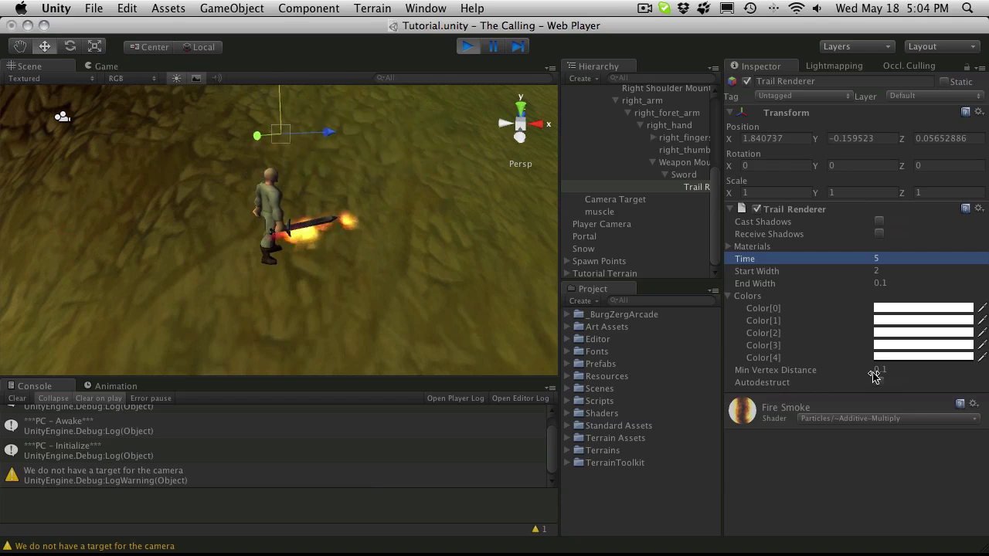
# Step: Set the Trail Renderer's Min Vertex Distance to 0.5 and move the object around the character to draw a coarser trail
pyautogui.click(897, 371)
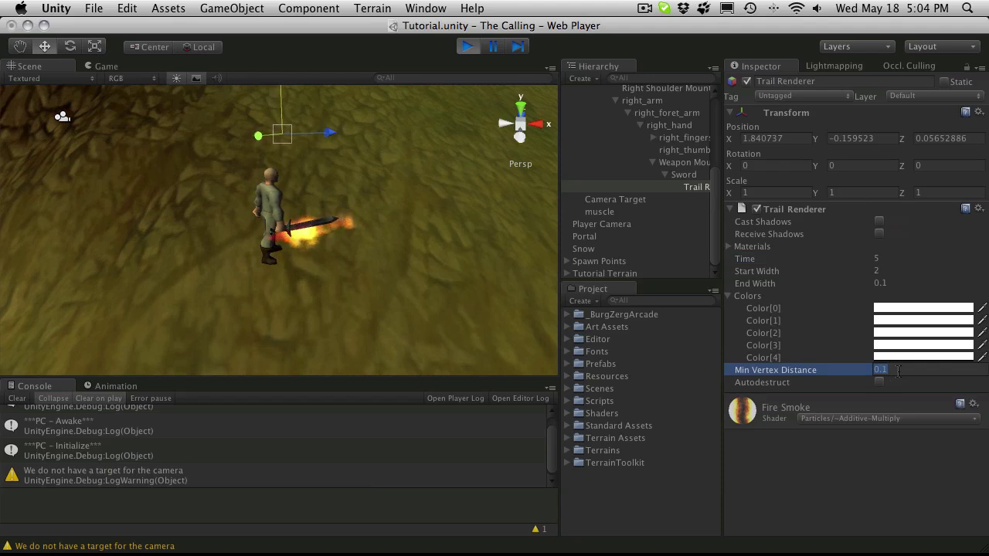
pyautogui.write('0.5')
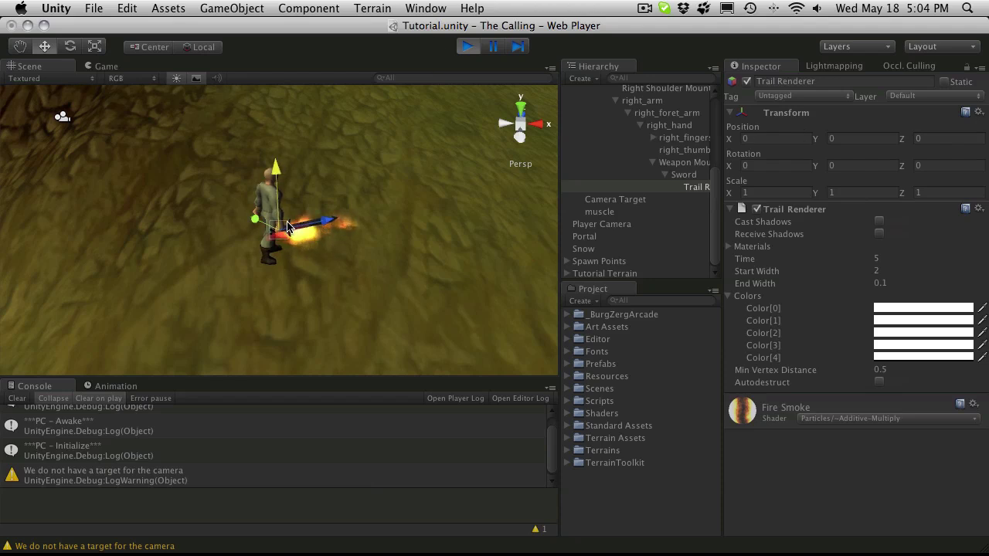
pyautogui.moveTo(337, 224)
pyautogui.mouseDown()
pyautogui.moveTo(407, 216)
pyautogui.moveTo(348, 183)
pyautogui.moveTo(331, 193)
pyautogui.moveTo(334, 210)
pyautogui.moveTo(363, 210)
pyautogui.mouseUp()
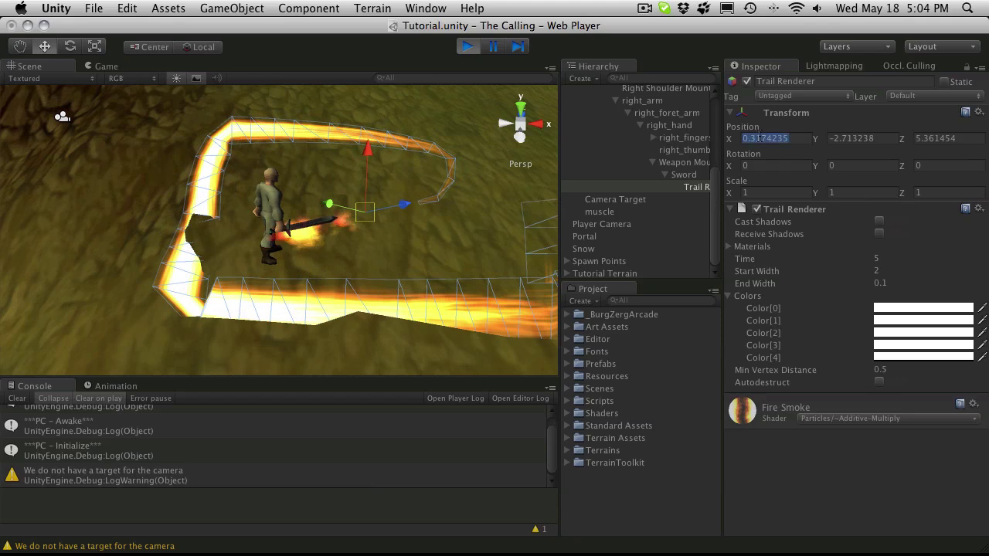
# Step: Reset the Trail Renderer object's position to 0, 0, 0 on the sword
pyautogui.write('0')
pyautogui.press('Tab')
pyautogui.write('0')
pyautogui.press('Tab')
pyautogui.write('0')
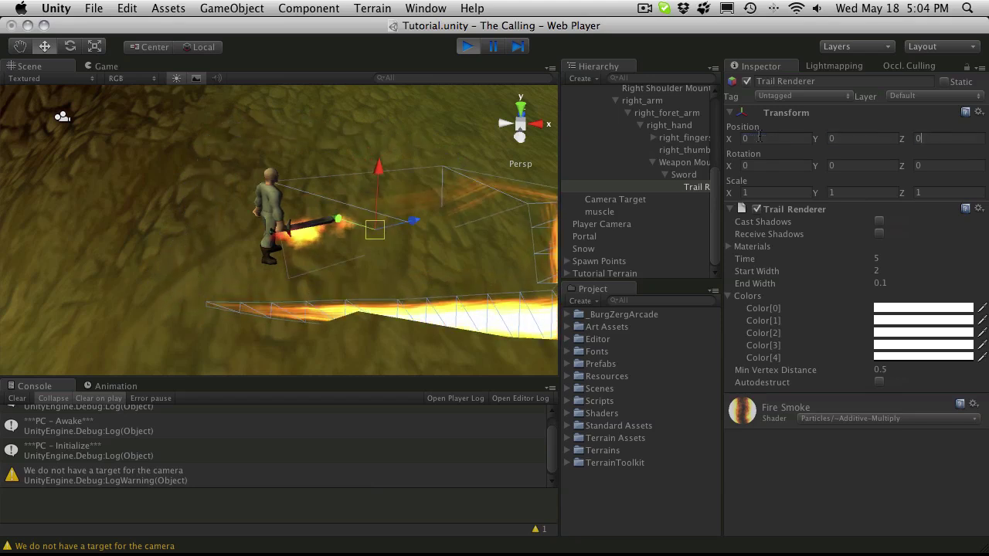
pyautogui.press('Return')
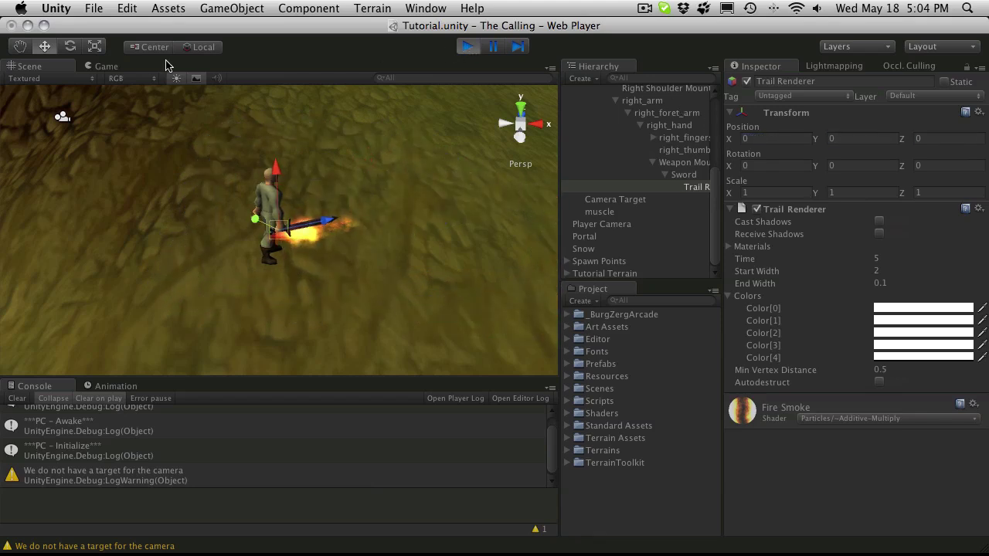
# Step: Run and turn the character in the Game view to examine the long trail's segments across the hillside
pyautogui.click(126, 67)
pyautogui.press('w')
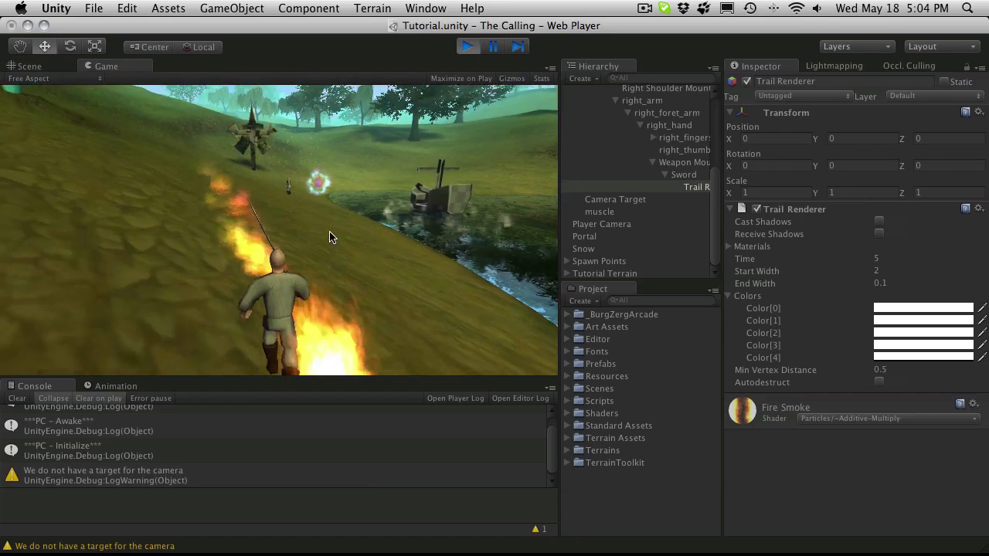
pyautogui.press('a')
pyautogui.press('w')
pyautogui.press('d')
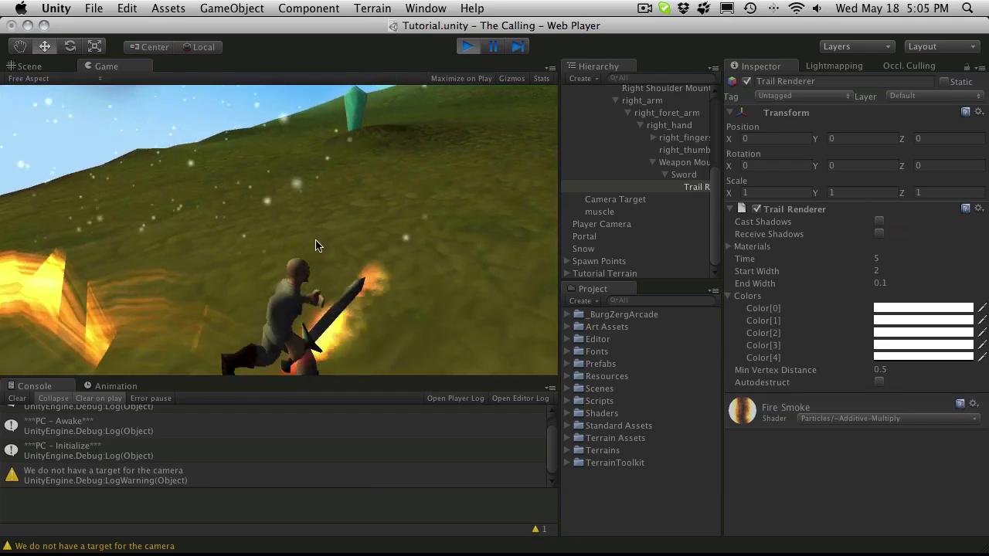
pyautogui.press('a')
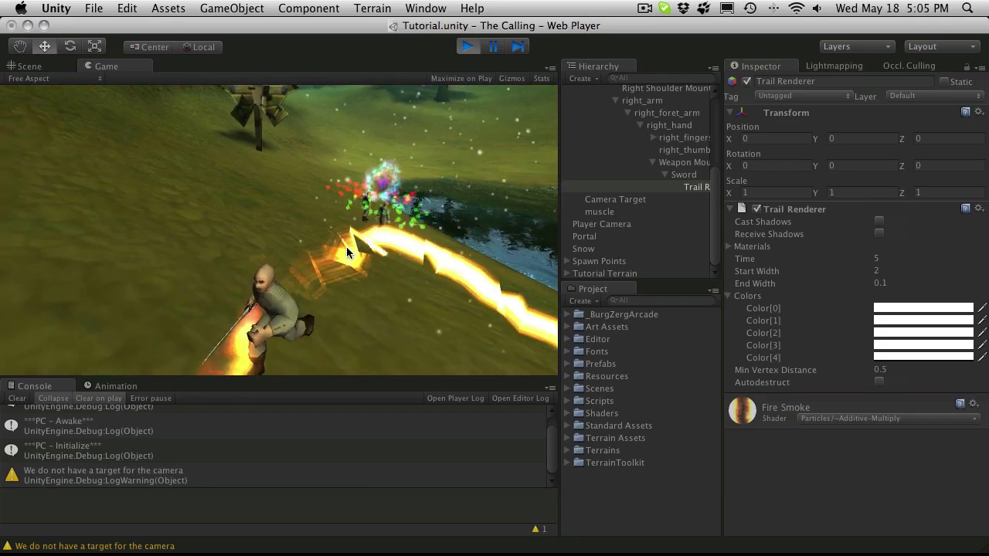
# Step: Try Min Vertex Distance values of 0.2 and 0.01 on the trail while running the character
pyautogui.click(892, 371)
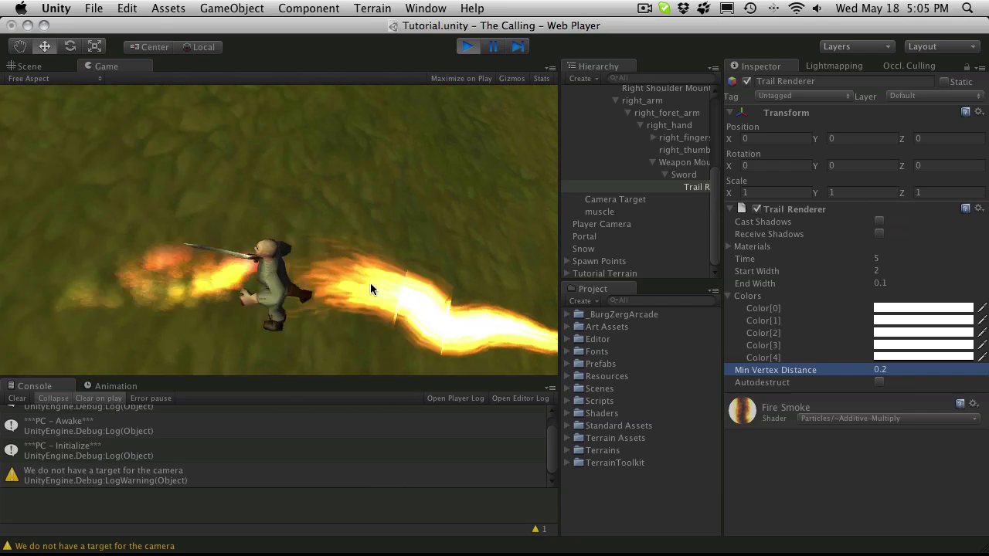
pyautogui.click(909, 370)
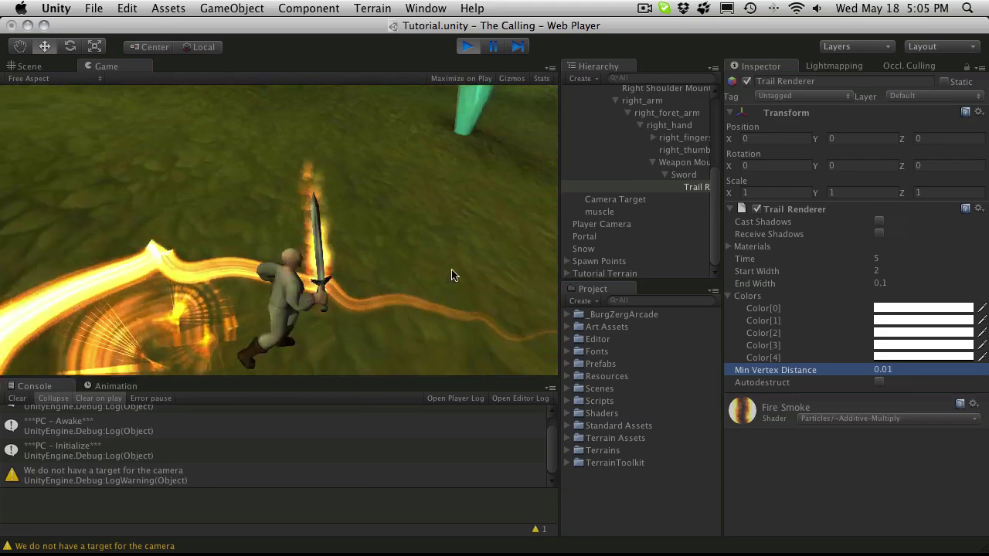
# Step: Set the Trail Renderer's Time to 1 and Min Vertex Distance to 0.5, and test the trail with the running character
pyautogui.click(900, 260)
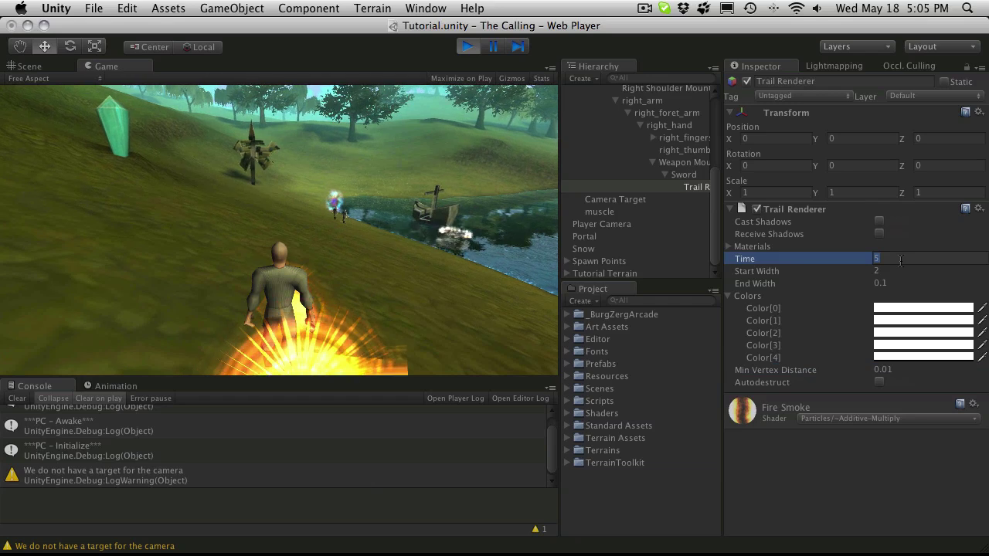
pyautogui.write('1')
pyautogui.click(891, 368)
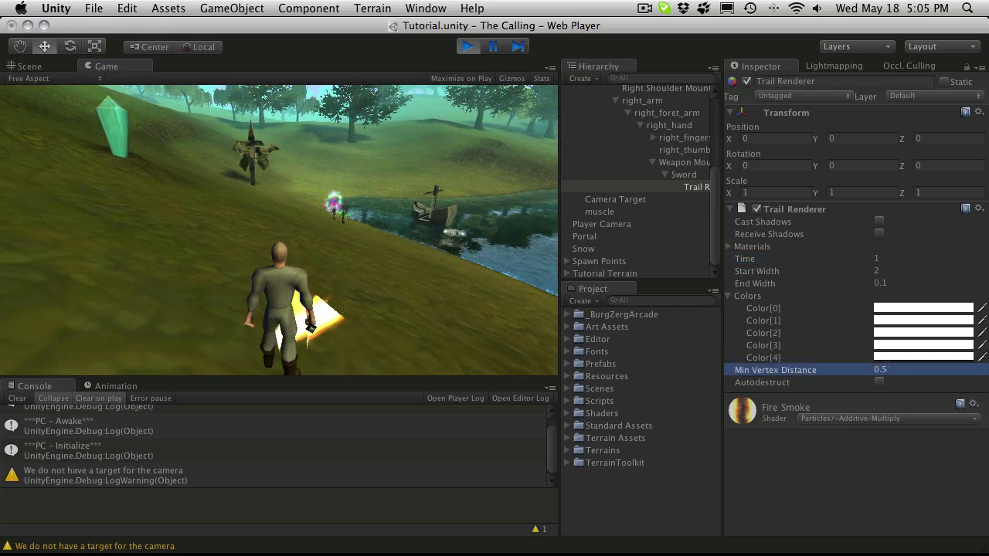
pyautogui.moveTo(432, 159); pyautogui.dragTo(423, 178, button='right')
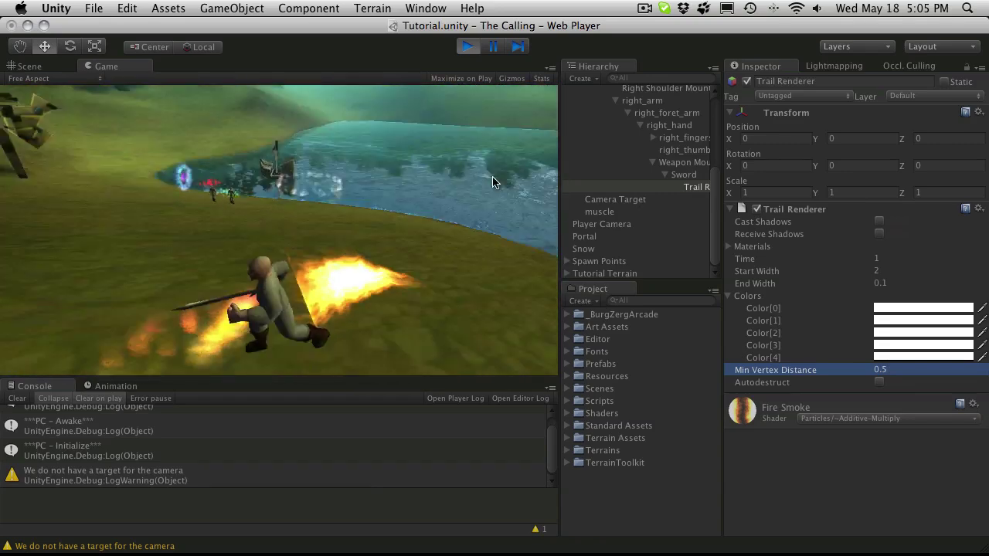
# Step: Set both the Start Width and End Width of the Trail Renderer to 0.5
pyautogui.click(910, 281)
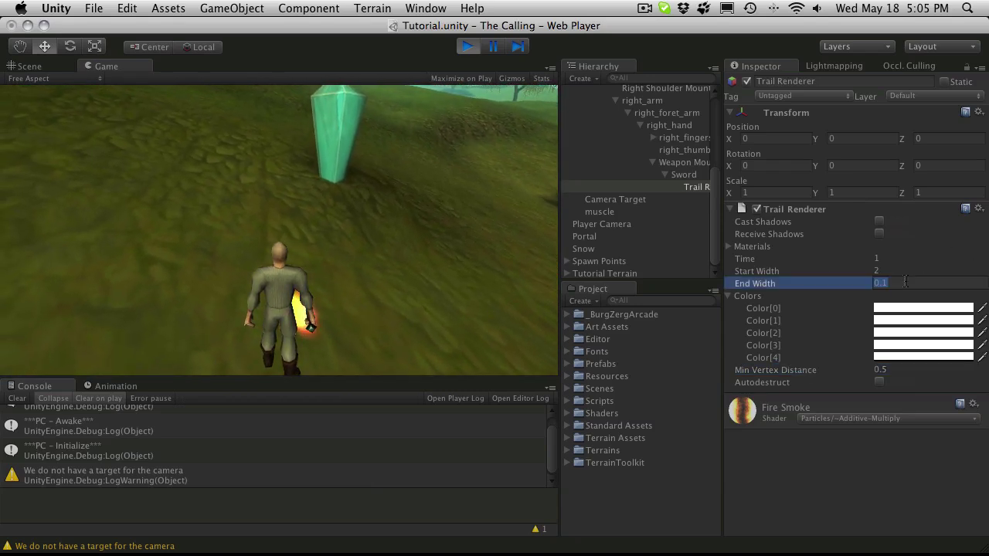
pyautogui.click(904, 270)
pyautogui.write('.5')
pyautogui.press('Tab')
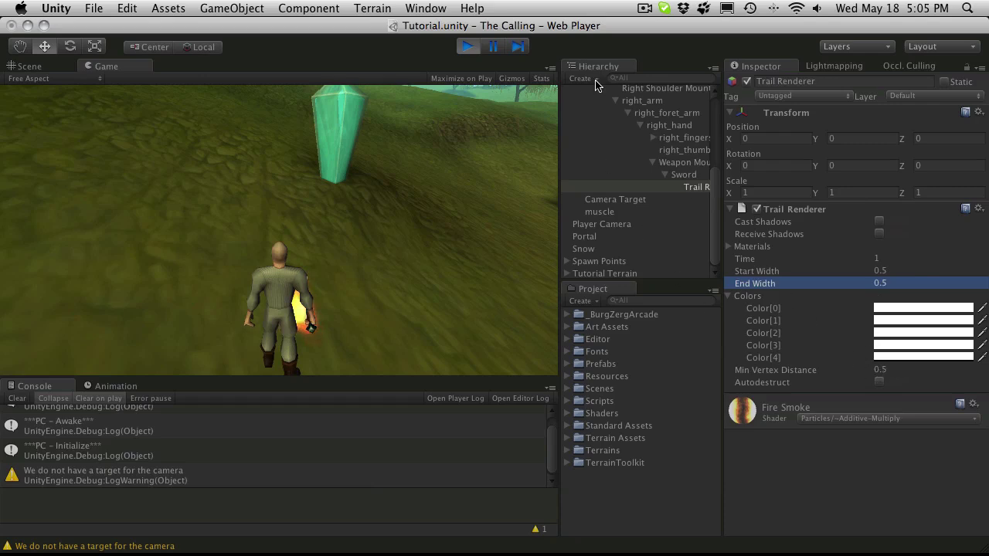
# Step: Run the character along the lake shore and past the two standing figures to examine the narrower trail
pyautogui.moveTo(468, 213); pyautogui.dragTo(451, 232, button='right')
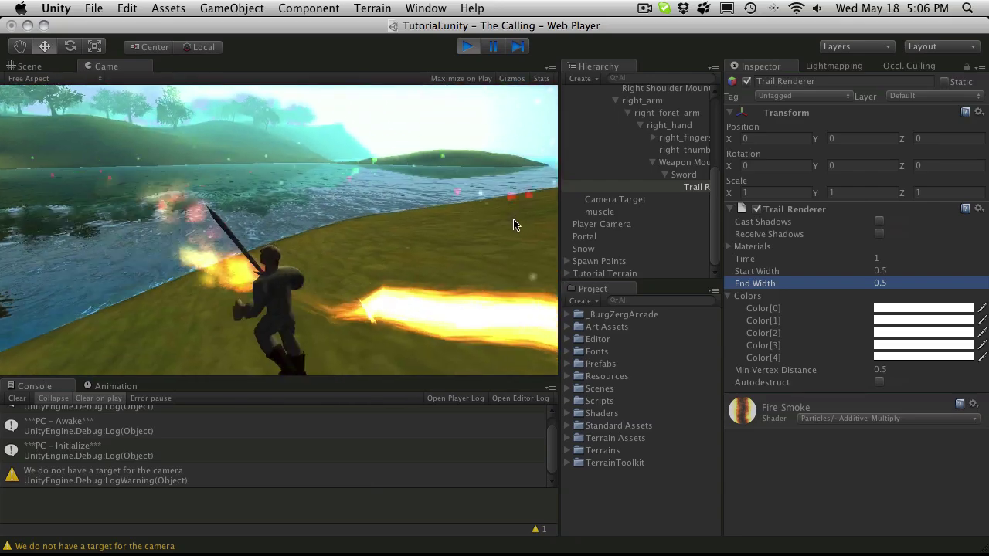
pyautogui.press('a')
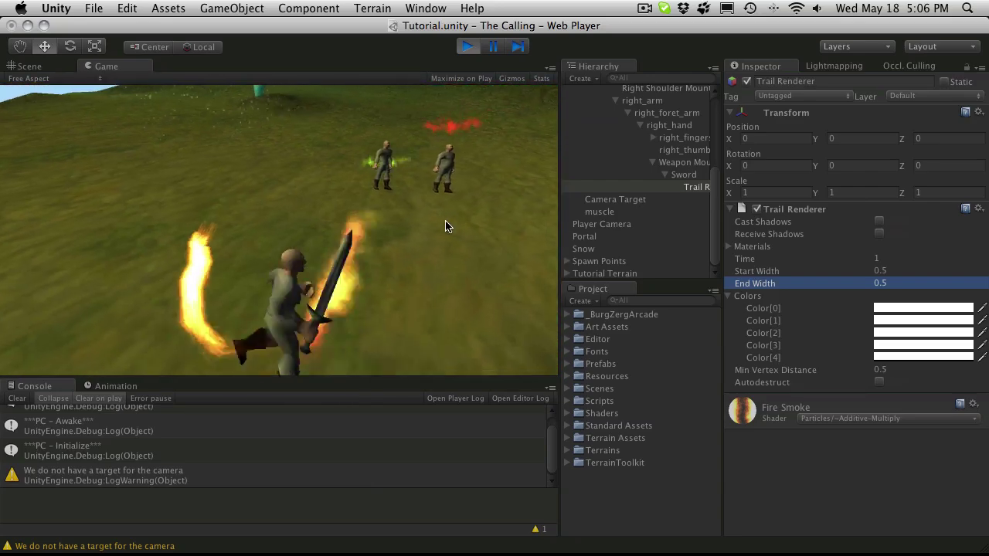
pyautogui.press('d')
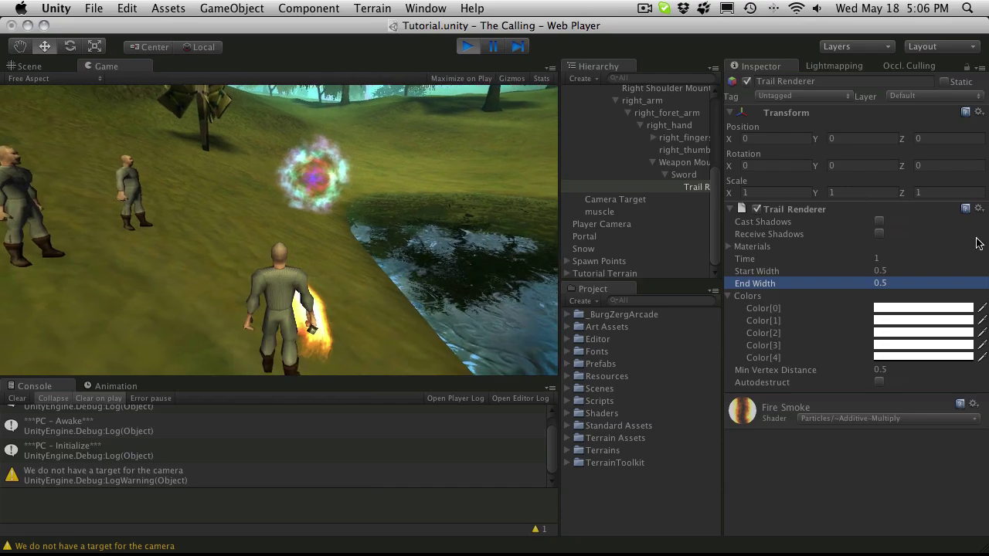
# Step: Shorten the sword trail by setting the Trail Renderer's Time to 0.5
pyautogui.click(885, 260)
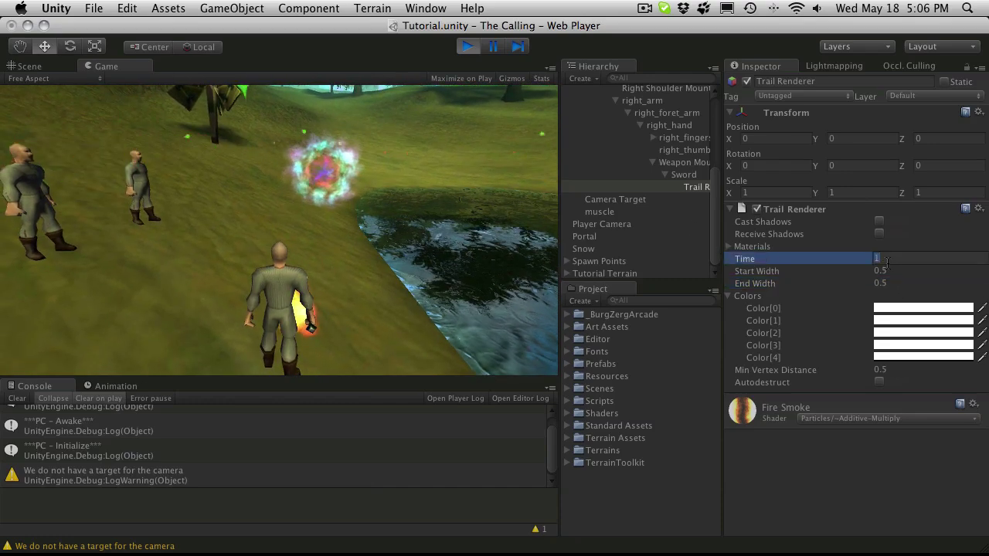
pyautogui.write('0.5')
pyautogui.press('Return')
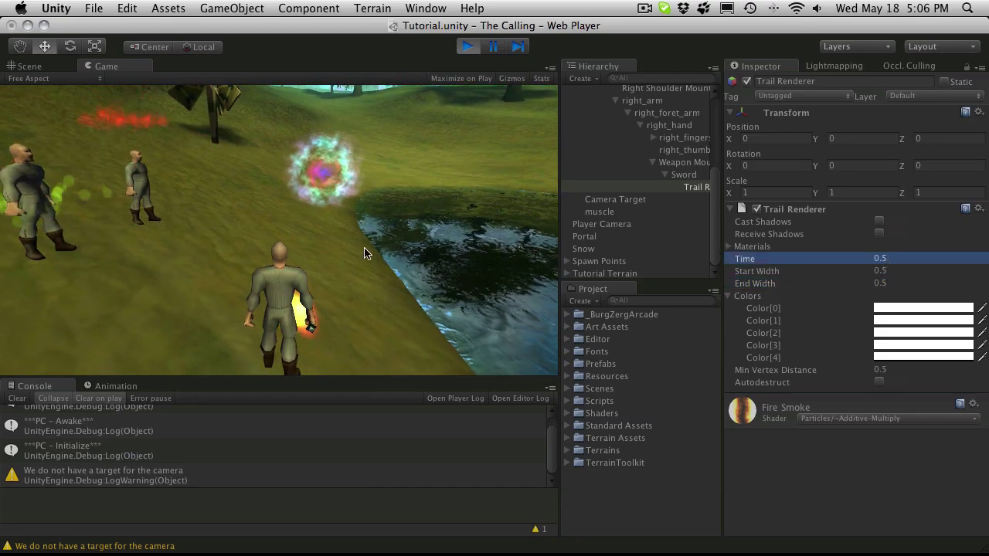
# Step: Run the character back and forth along the shore and up the hillside with sharp turns to examine the shortened fire trail
pyautogui.press('a')
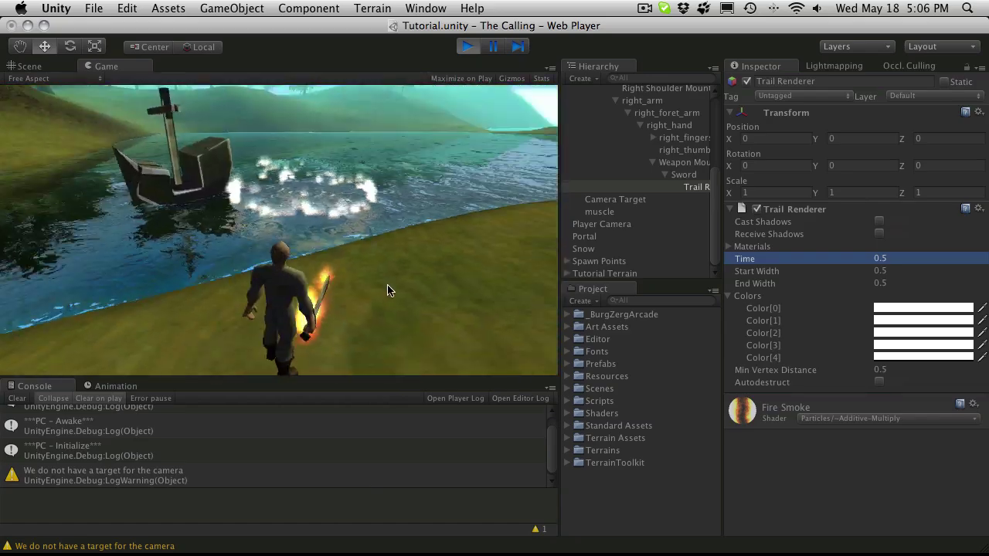
pyautogui.press('d')
pyautogui.press('a')
pyautogui.press('d')
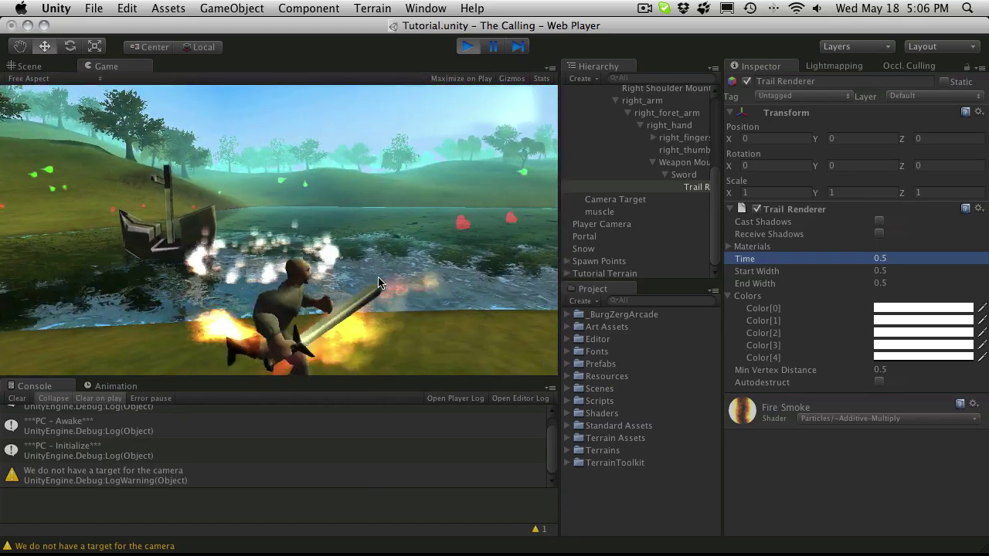
pyautogui.press('d')
pyautogui.press('a')
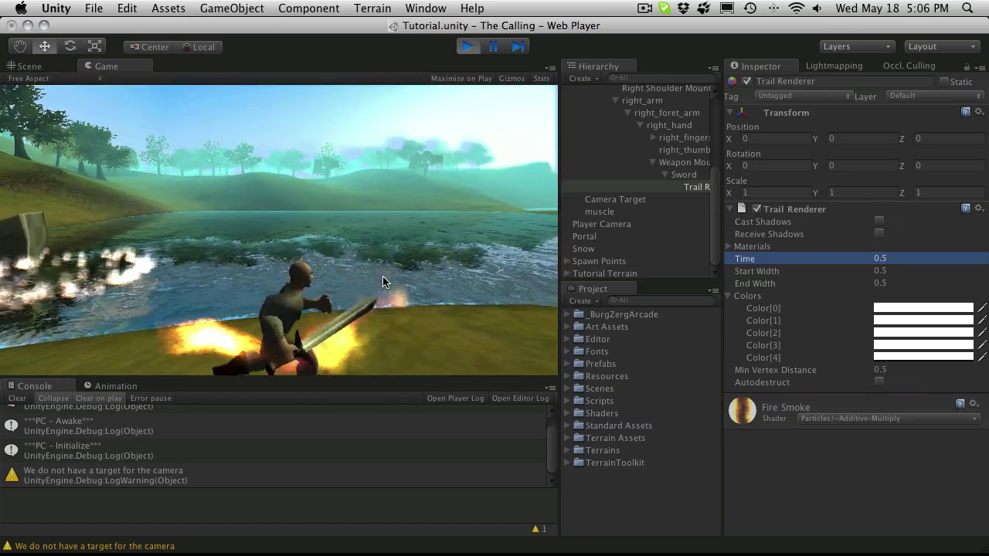
pyautogui.press('d')
pyautogui.press('a')
pyautogui.press('d')
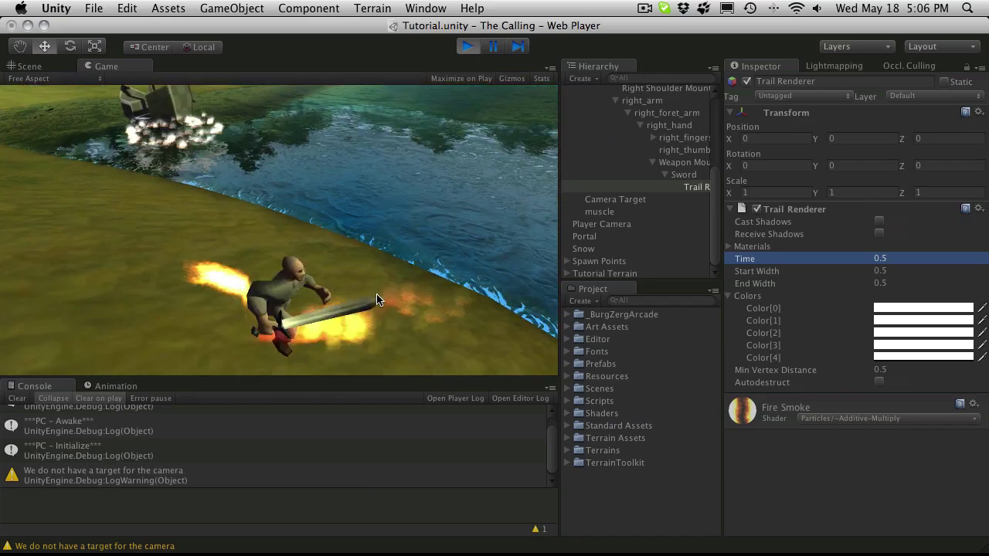
pyautogui.press('a')
pyautogui.press('a')
pyautogui.press('d')
pyautogui.press('a')
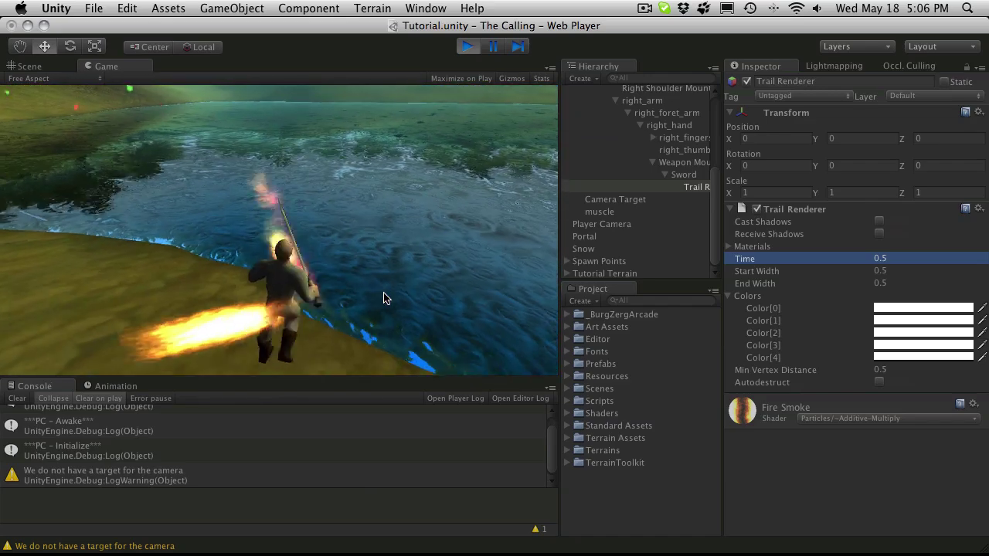
pyautogui.press('d')
pyautogui.press('a')
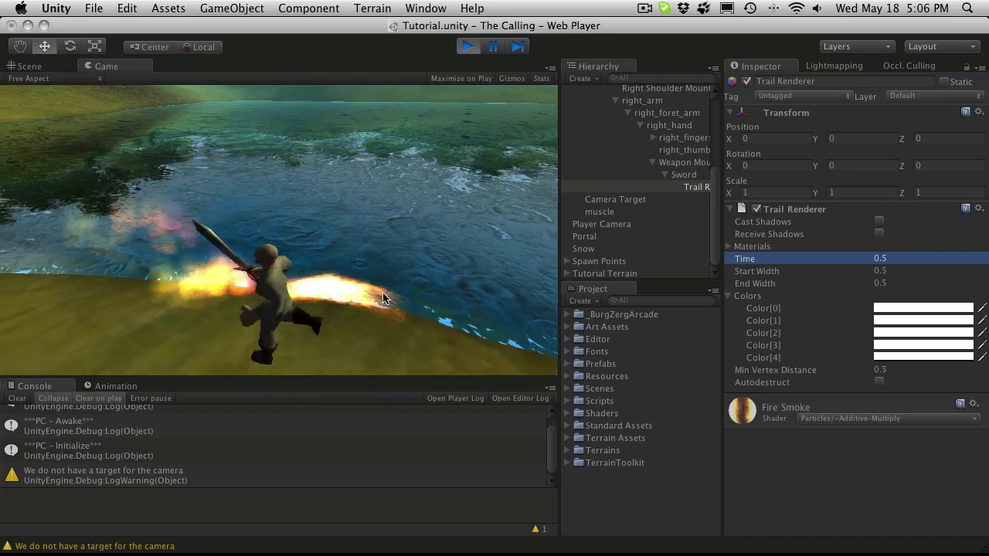
pyautogui.press('a')
pyautogui.press('d')
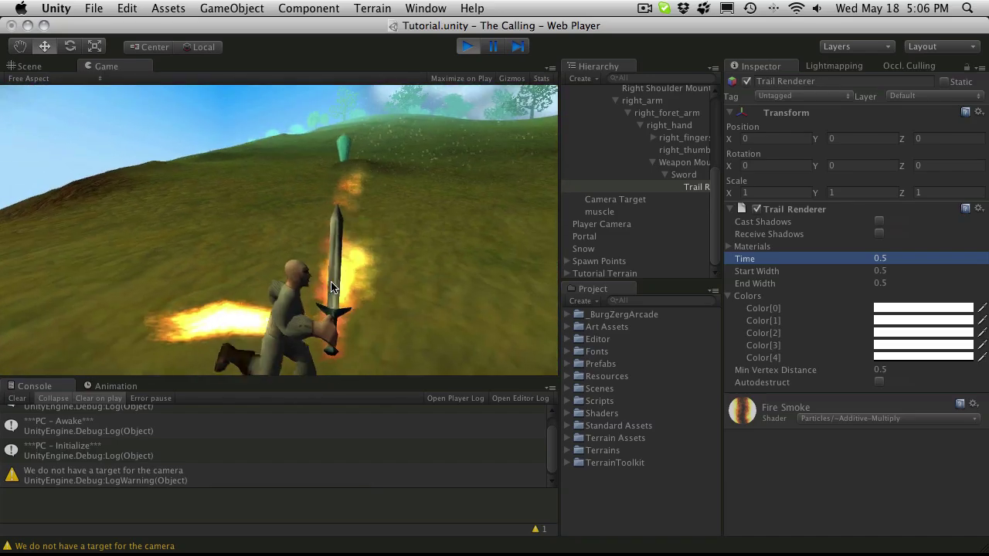
pyautogui.press('a')
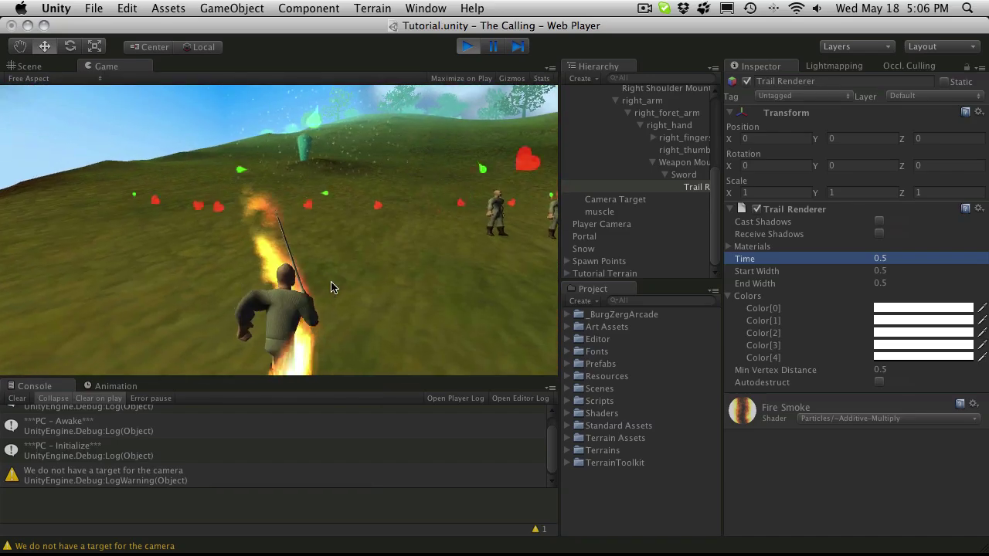
# Step: Enable Autodestruct on the Trail Renderer in play mode and run the character around to test its effect on the trail
pyautogui.press('d')
pyautogui.press('d')
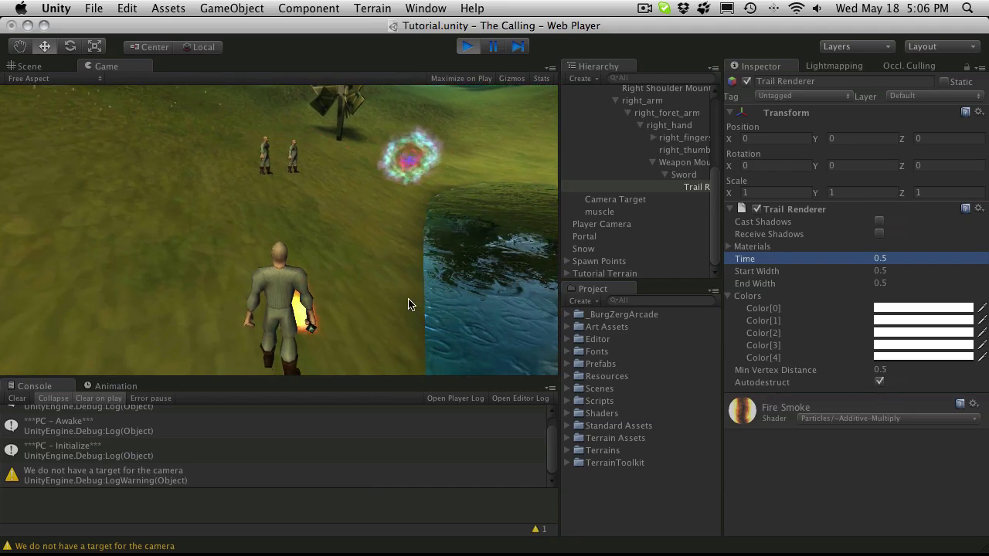
pyautogui.press('a')
pyautogui.press('w')
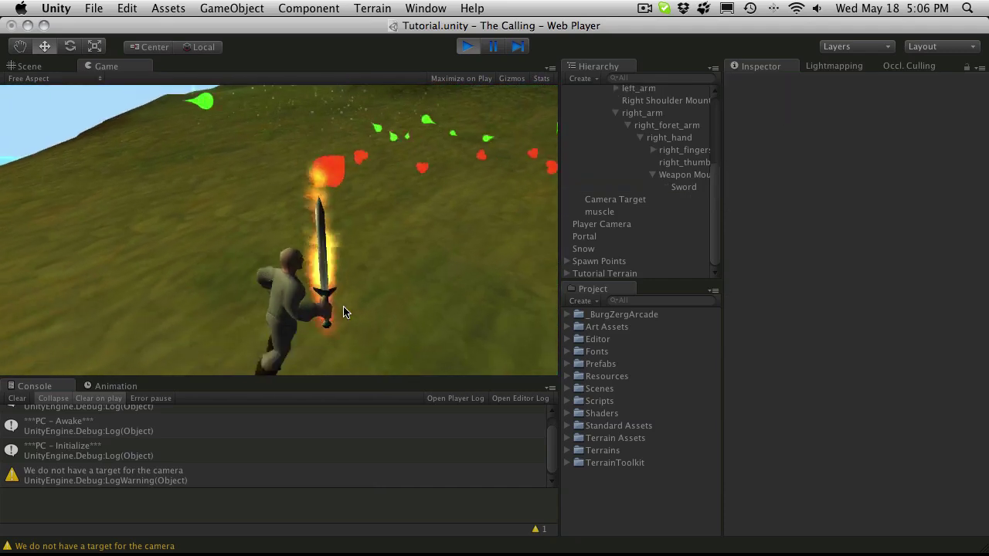
# Step: Review the Mesh Particle Emitter settings of the Sword mounted in the character's hand and exit play mode
pyautogui.click(684, 187)
pyautogui.scroll(-2, 867, 474)
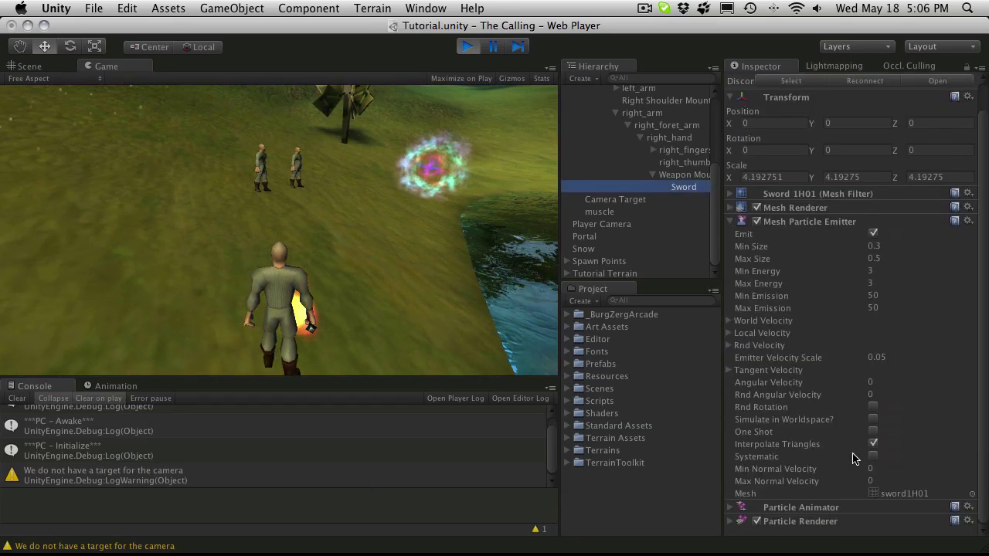
pyautogui.click(467, 46)
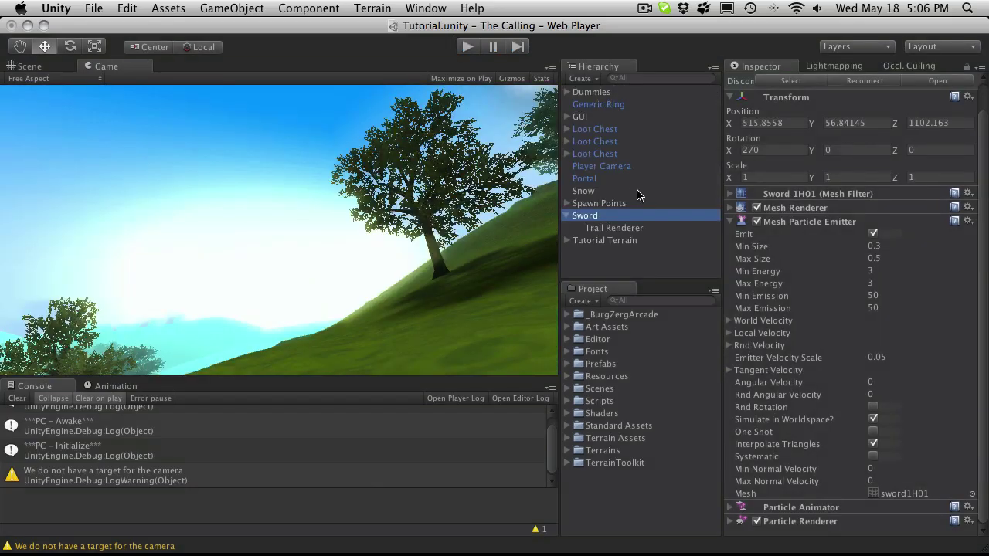
# Step: Set the Trail Renderer's Time, Start Width and End Width each to 0.5 in edit mode
pyautogui.click(601, 227)
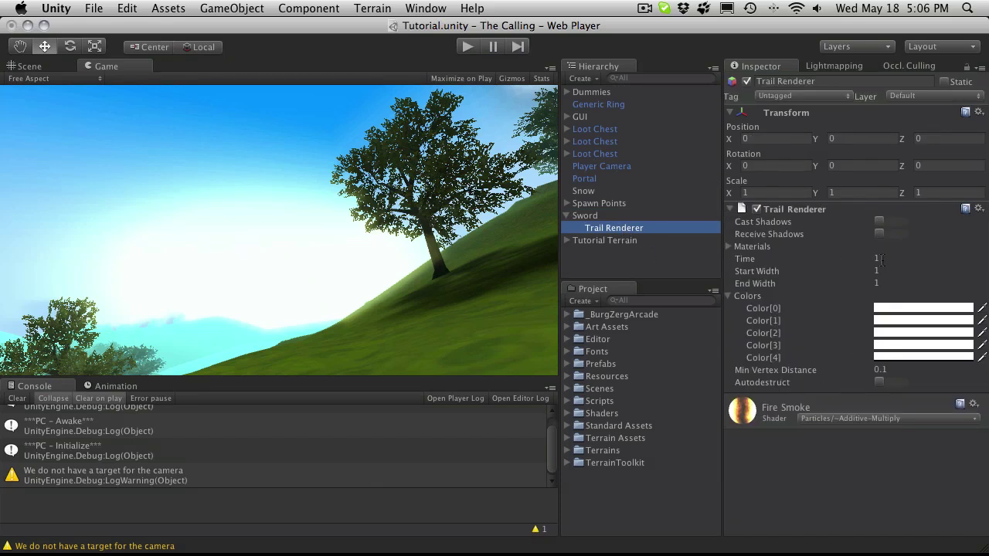
pyautogui.click(880, 260)
pyautogui.press('Tab')
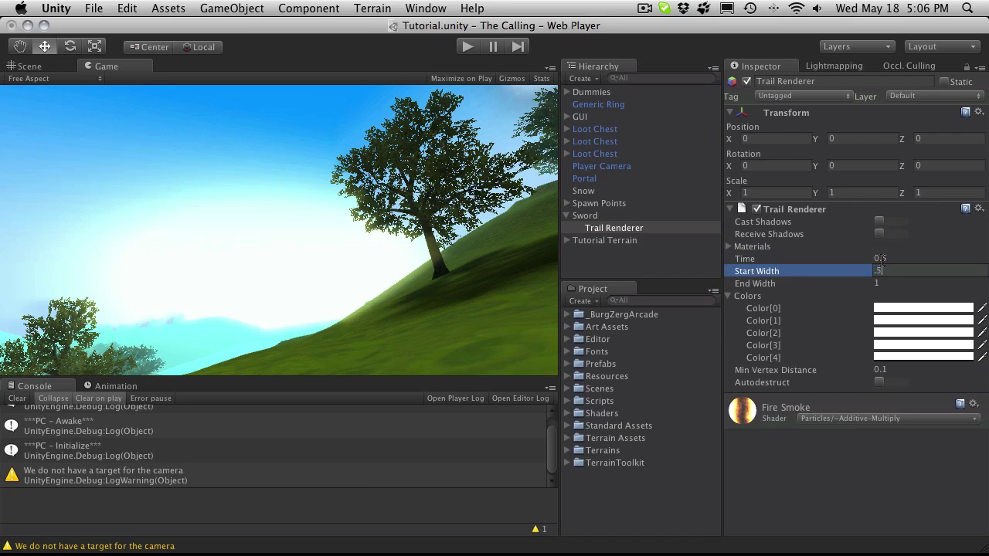
pyautogui.press('Tab')
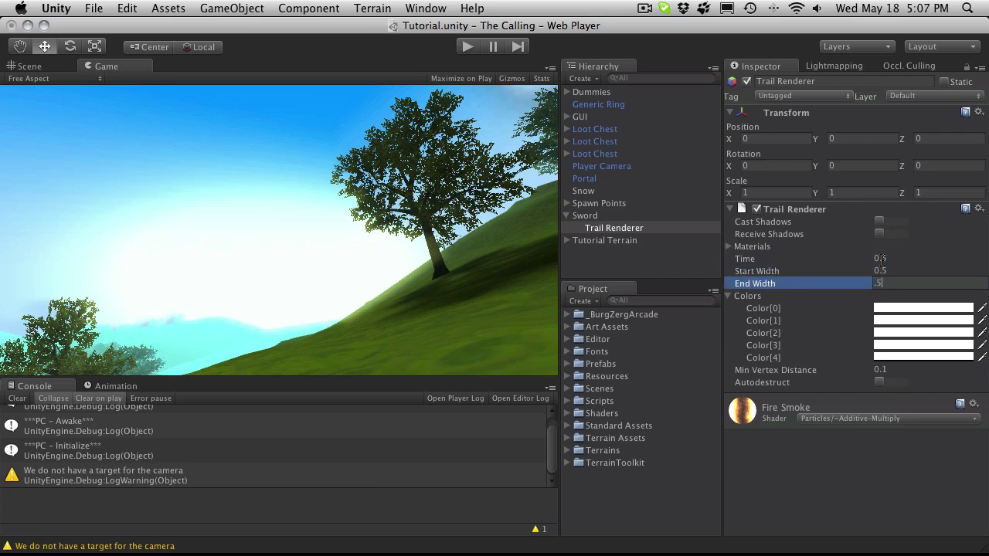
pyautogui.press('Tab')
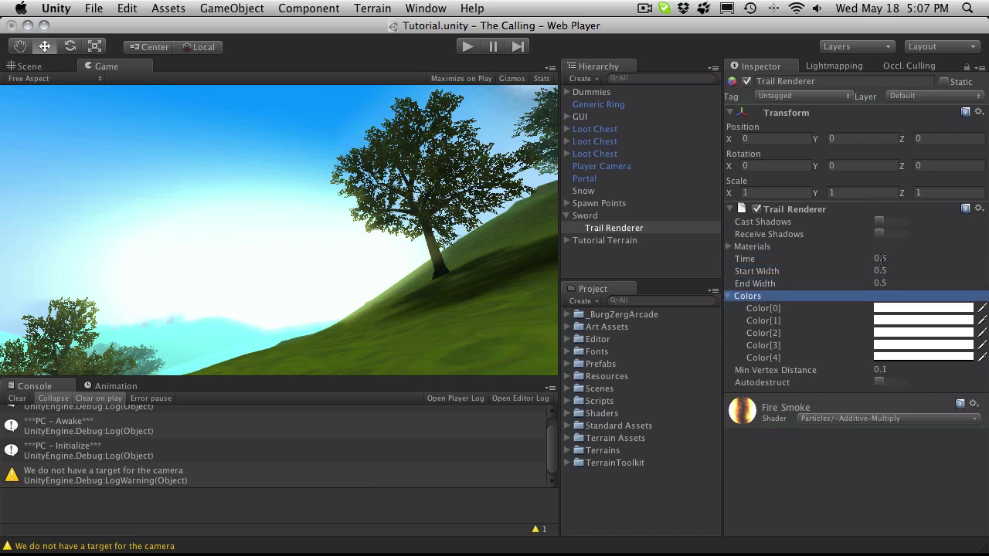
pyautogui.click(888, 370)
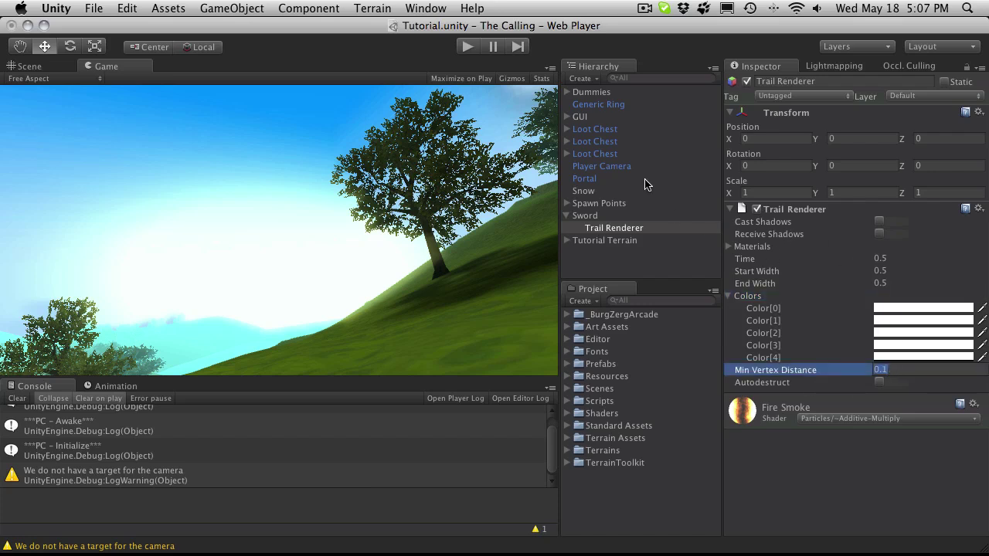
# Step: Move the Sword through several loops above the lake shore in the Scene view and examine its trail up close
pyautogui.click(21, 67)
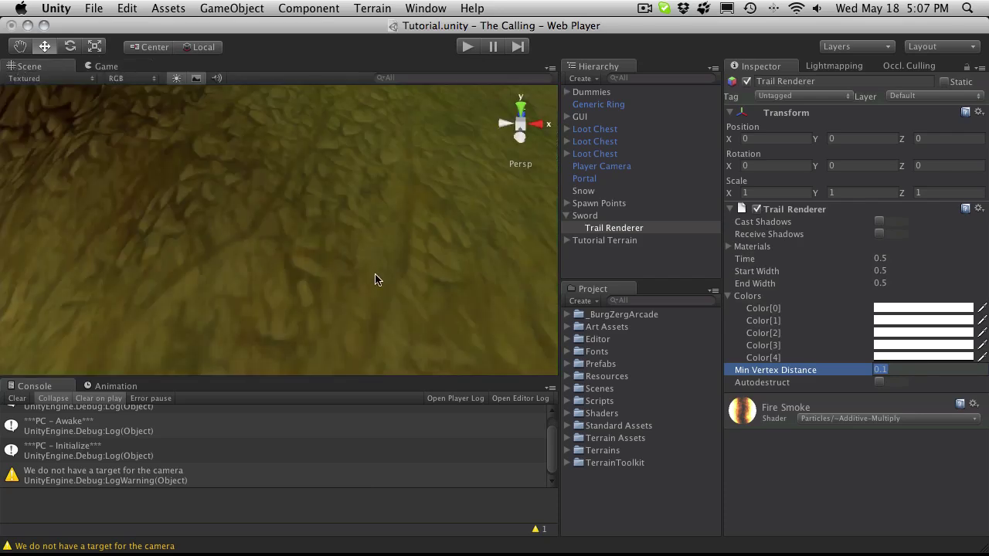
pyautogui.doubleClick(587, 216)
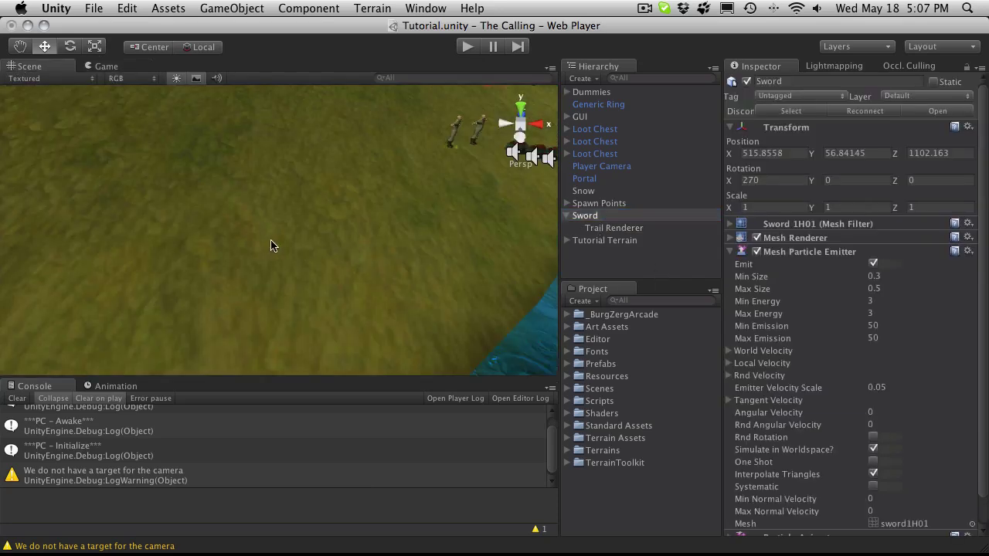
pyautogui.moveTo(283, 264); pyautogui.dragTo(284, 215)
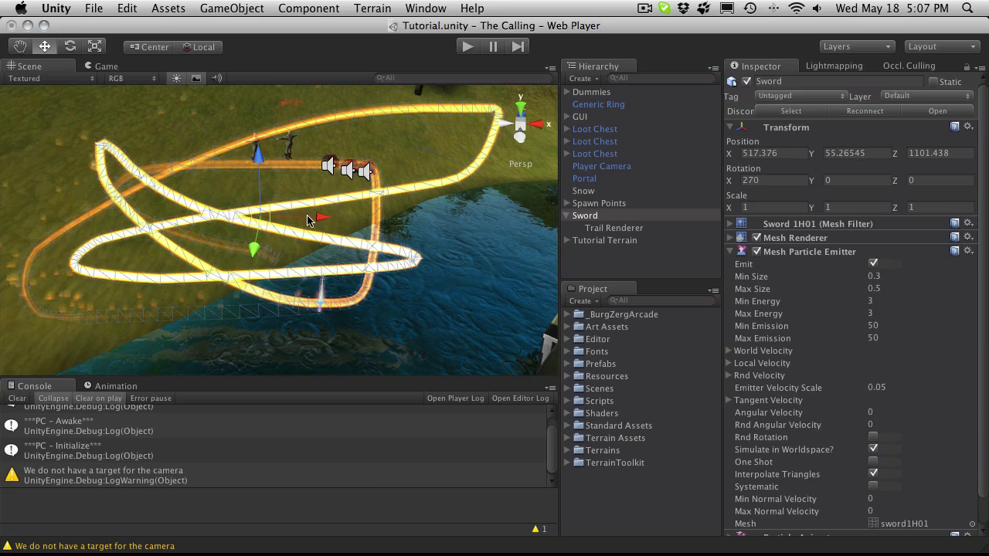
pyautogui.click(597, 229)
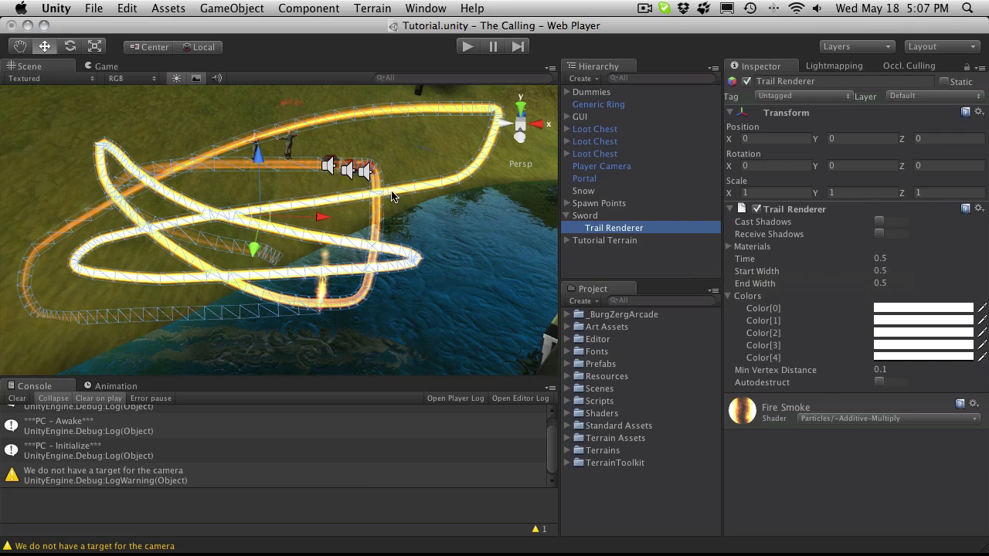
pyautogui.scroll(4, 380, 193)
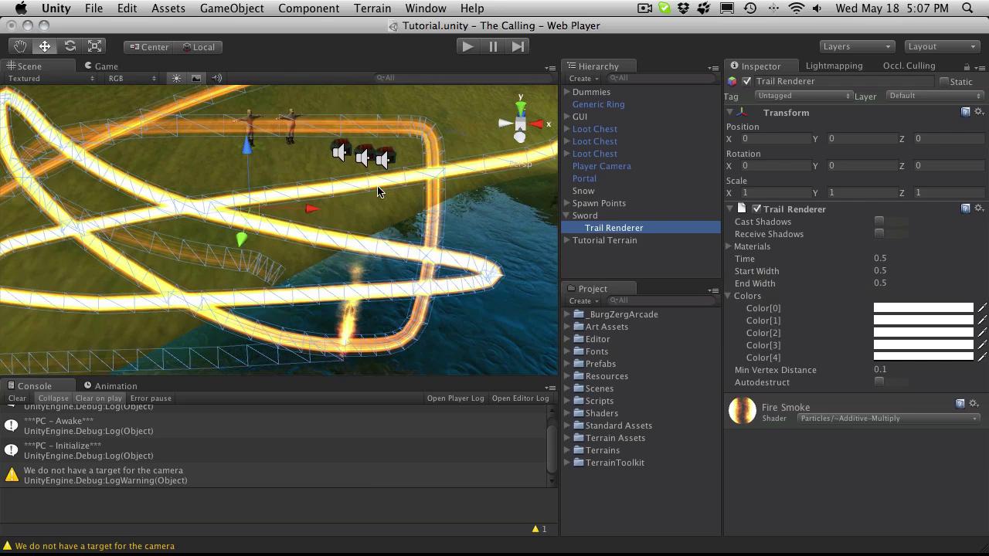
# Step: Enter play mode and run the character along the shore and around the loot chests, viewing the sword in the lake
pyautogui.click(463, 48)
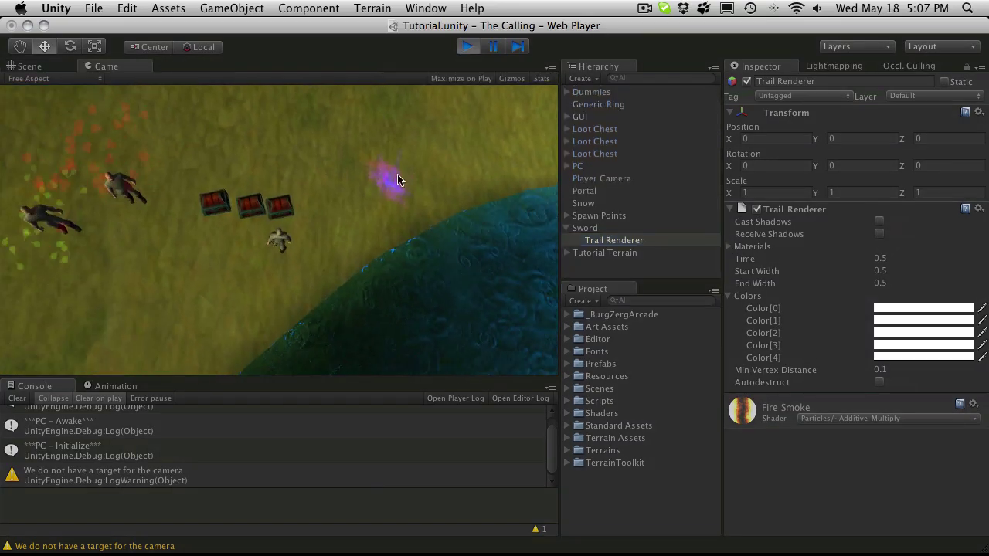
pyautogui.press('a')
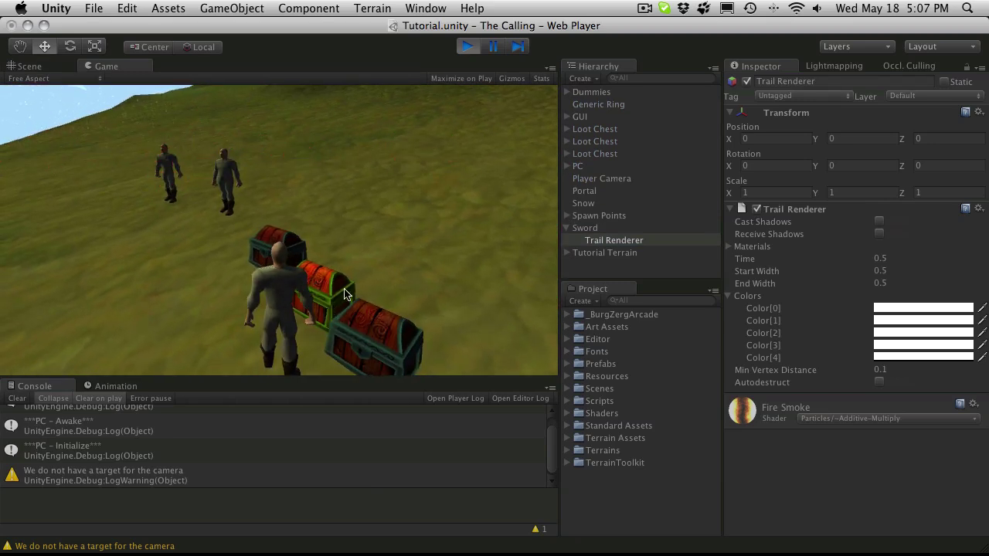
pyautogui.press('a')
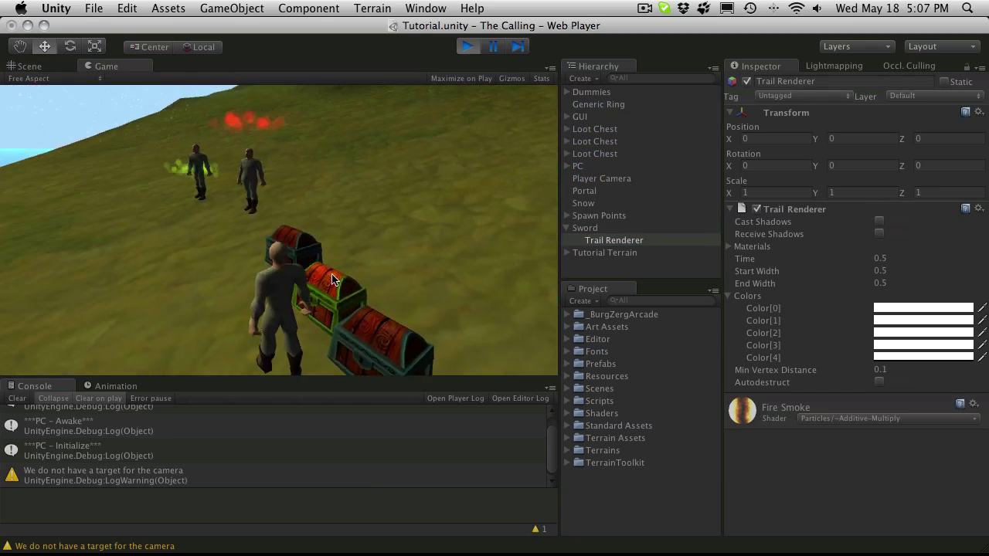
pyautogui.press('w')
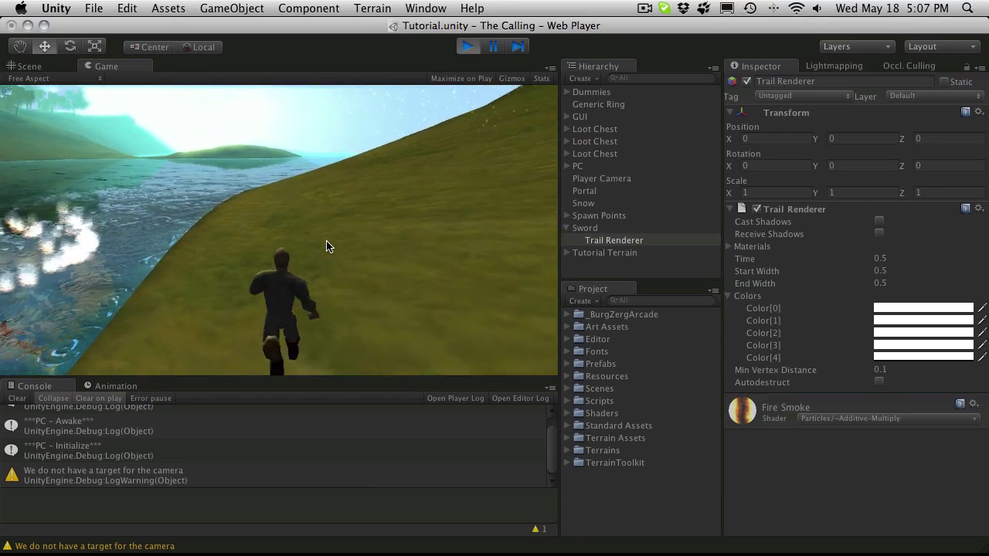
pyautogui.press('a')
pyautogui.press('w')
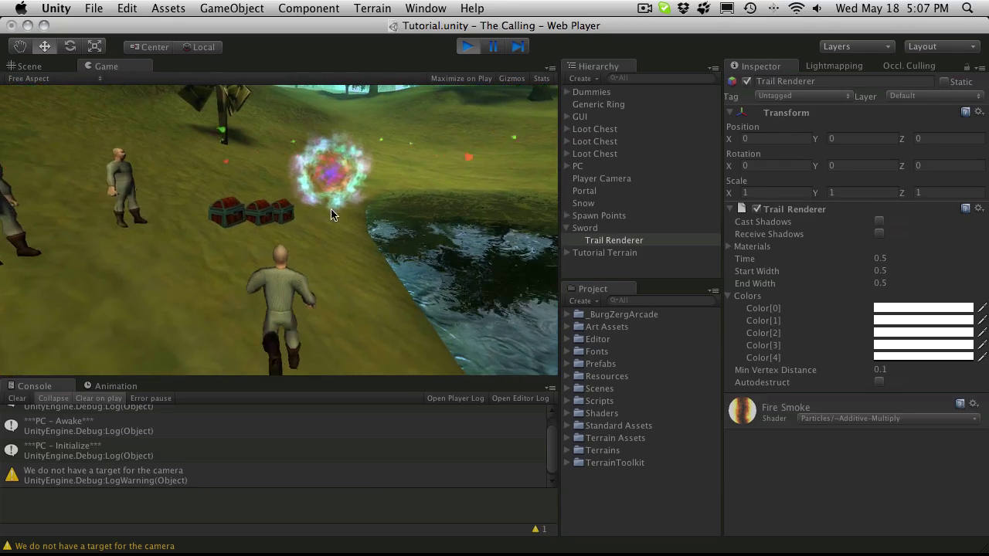
pyautogui.press('a')
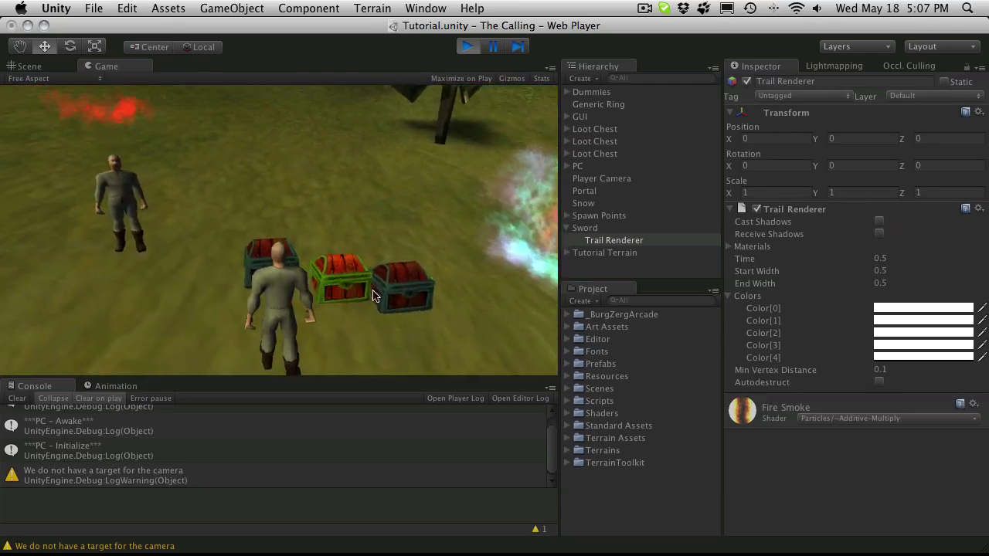
pyautogui.press('d')
pyautogui.press('s')
pyautogui.press('s')
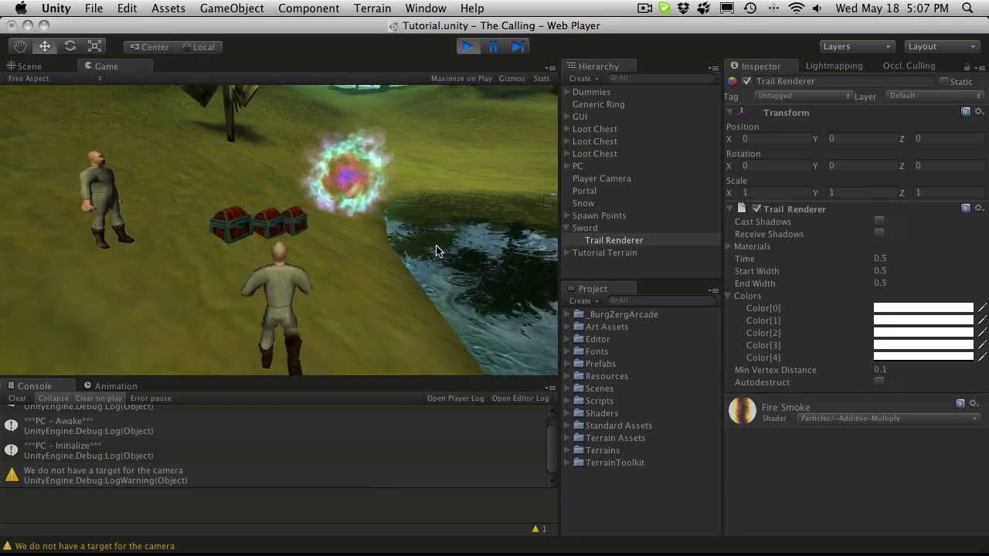
pyautogui.press('w')
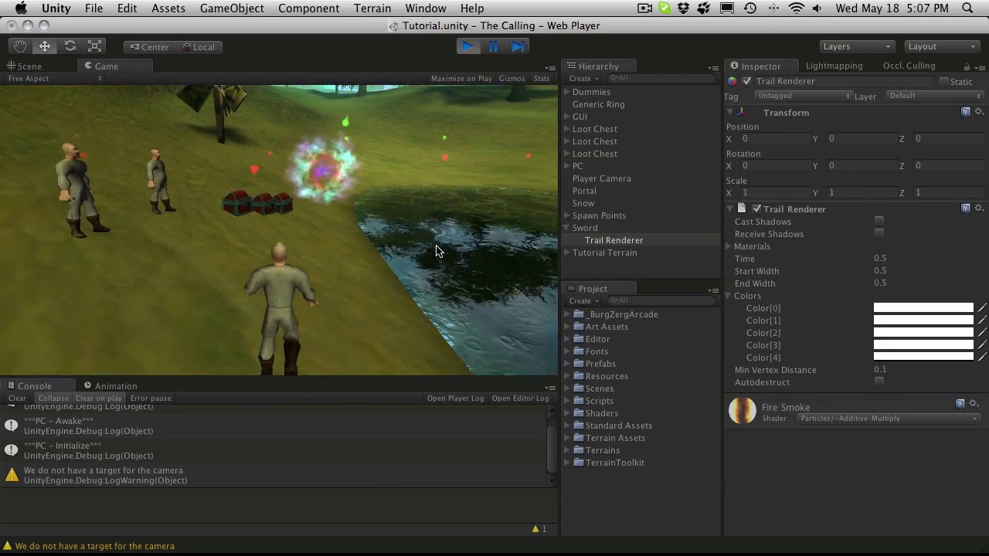
pyautogui.press('d')
pyautogui.press('w')
pyautogui.press('d')
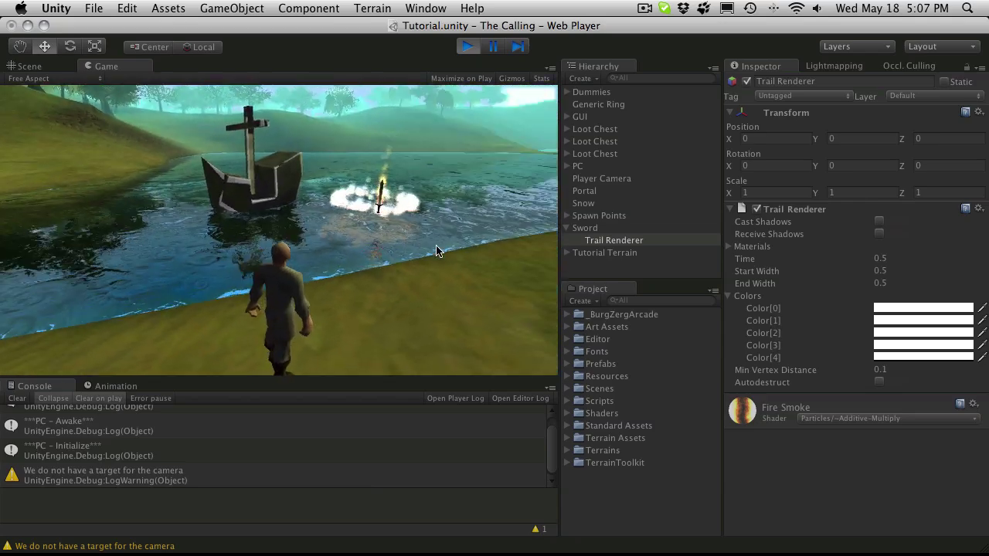
pyautogui.press('d')
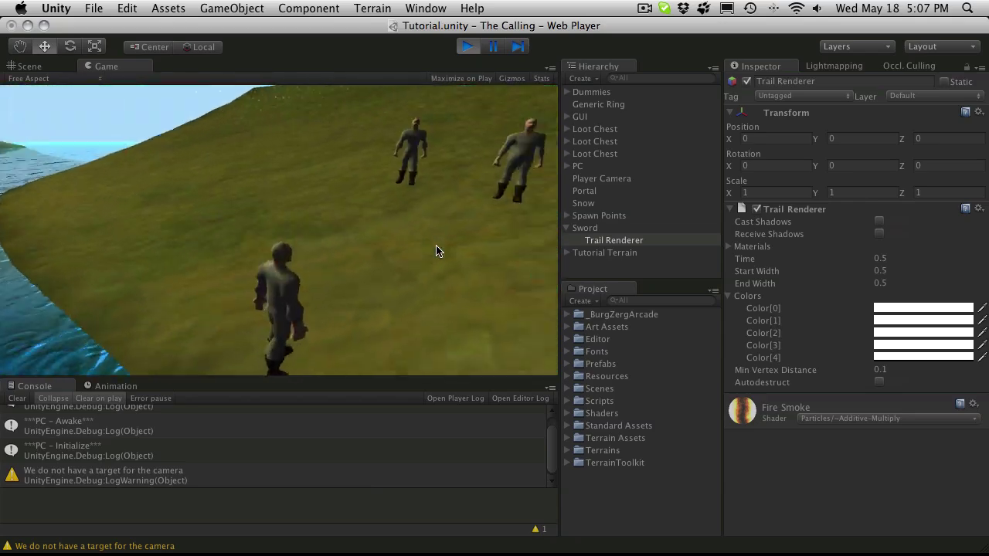
pyautogui.press('w')
pyautogui.press('w')
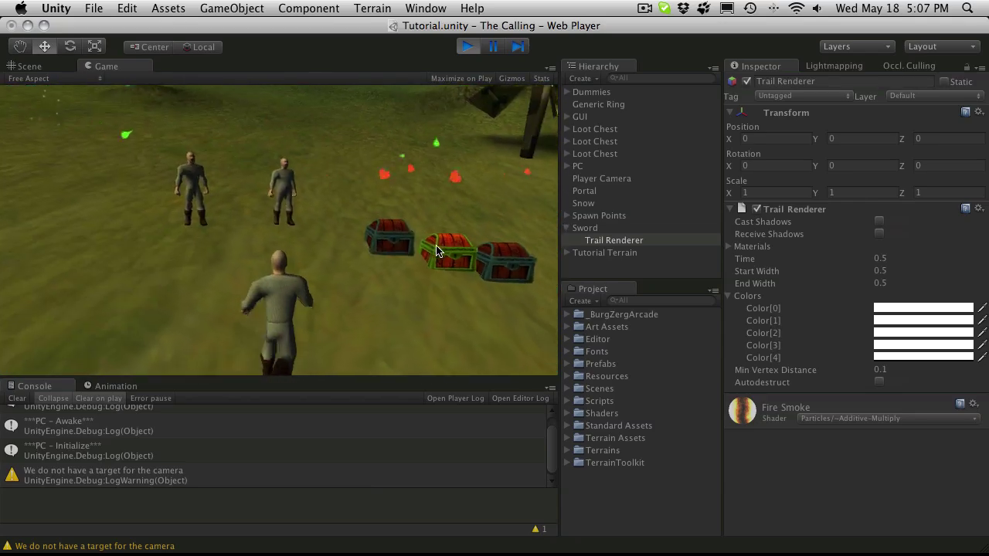